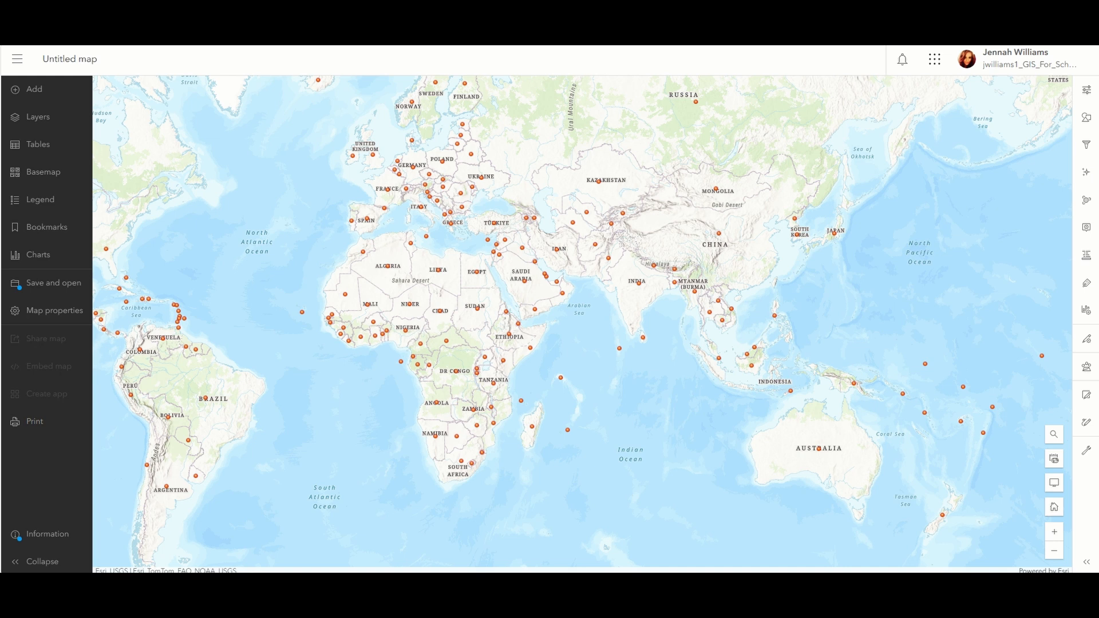
click(71, 118)
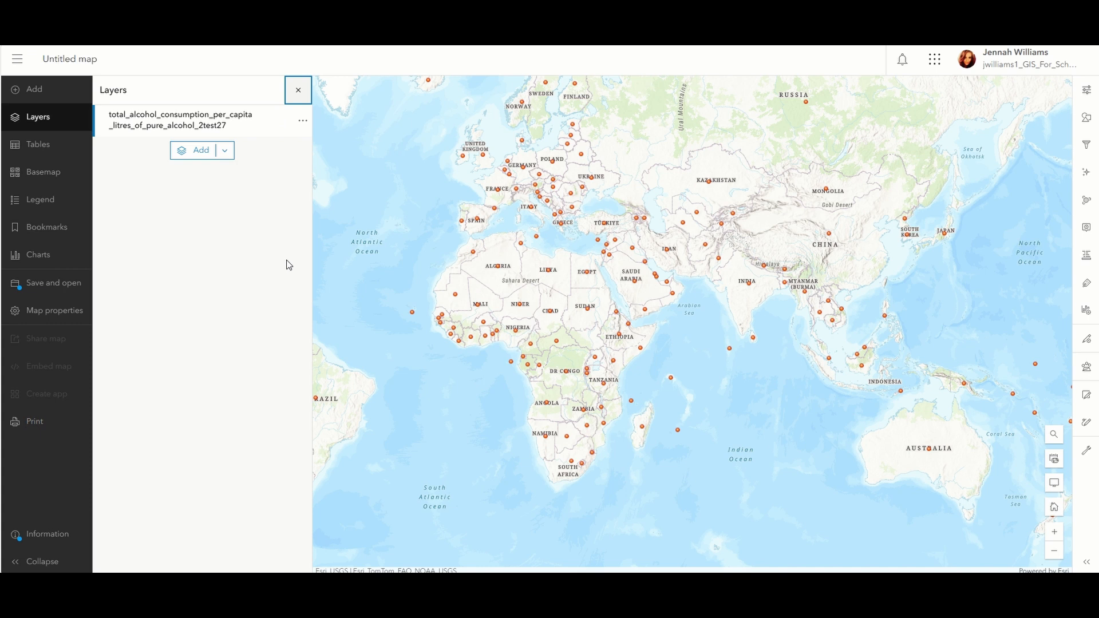
click(298, 90)
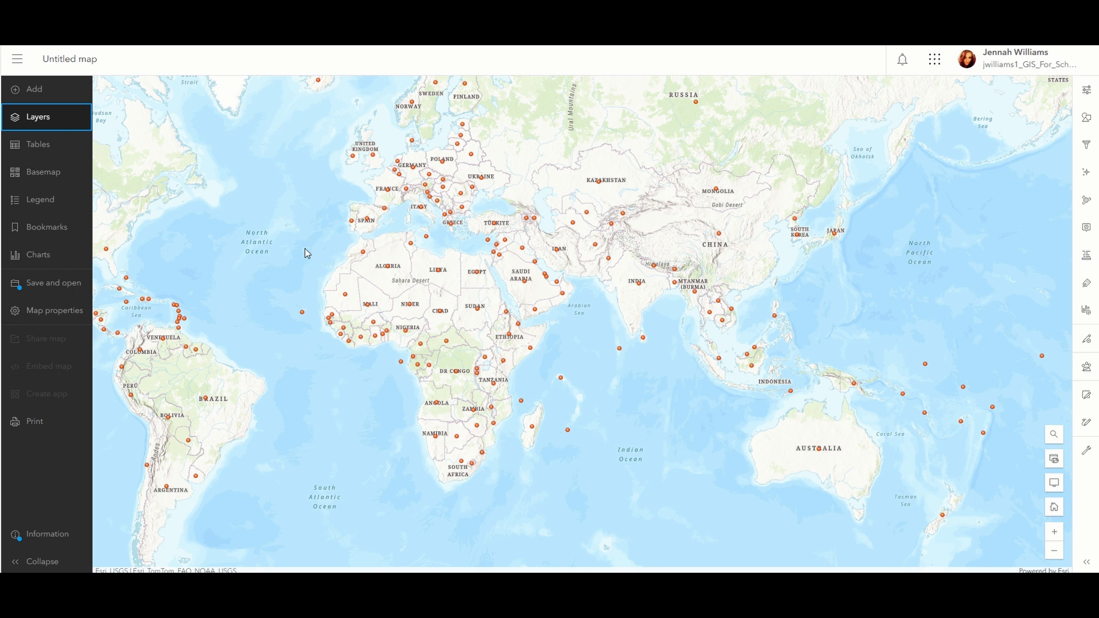
click(64, 98)
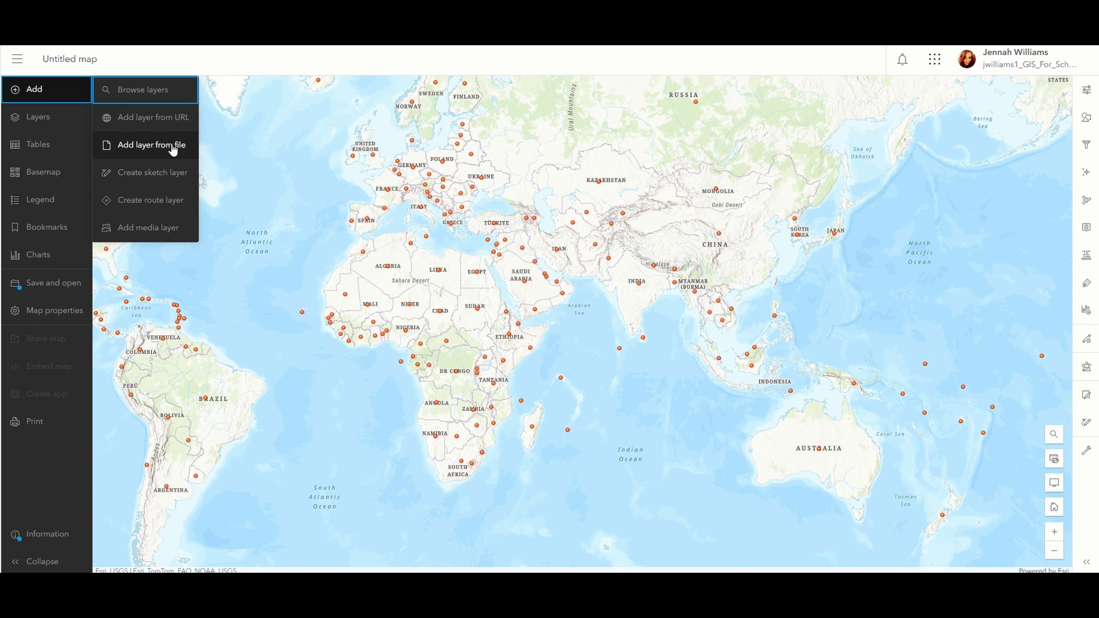
click(265, 161)
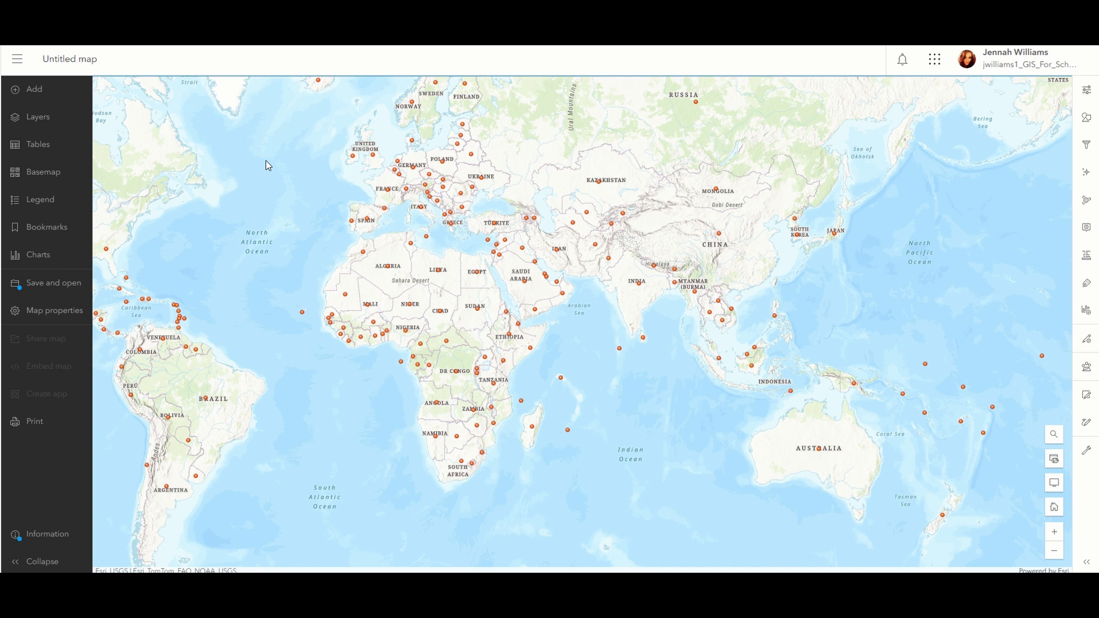
drag(303, 226, 349, 217)
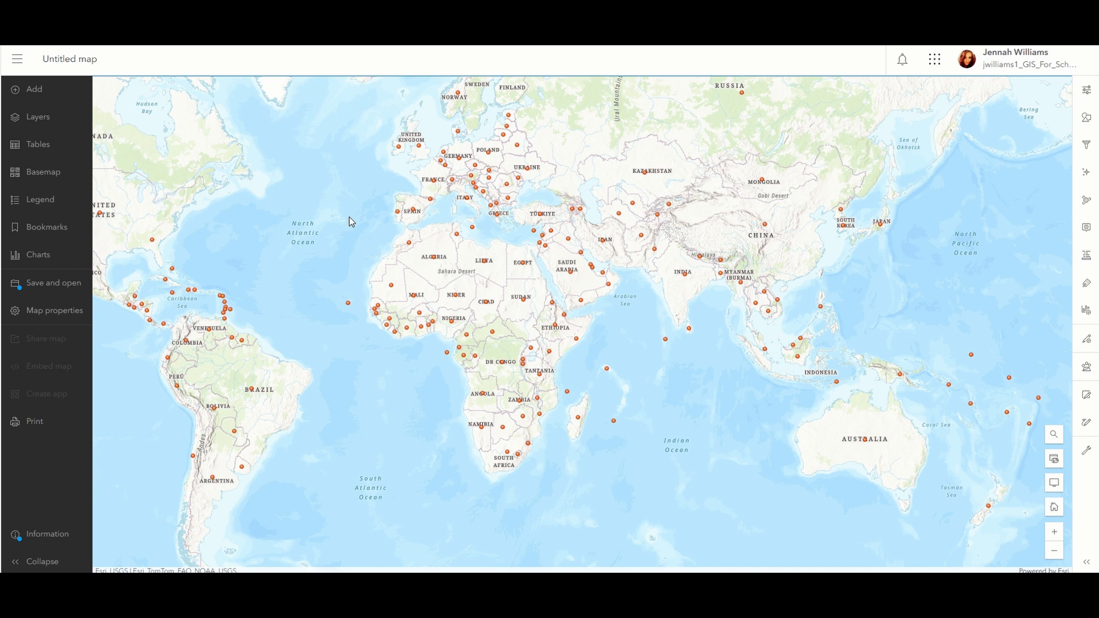
drag(349, 218, 393, 229)
drag(485, 236, 468, 240)
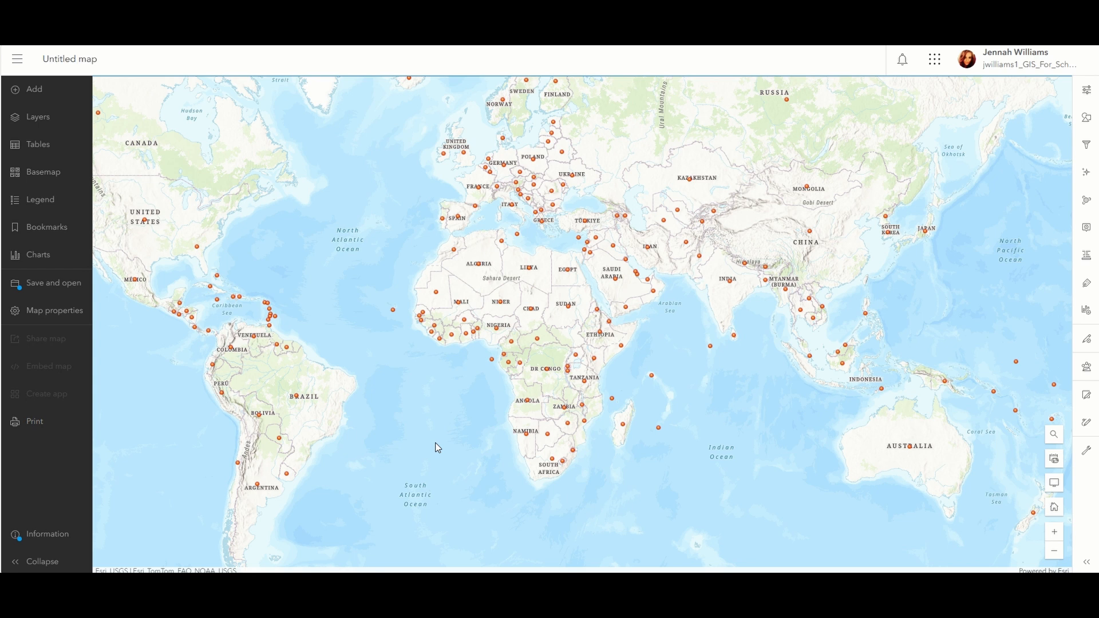
Search ArcGIS Online layers for "world boundary" and add the World Countries Generalized feature layer to the map.
click(57, 98)
click(132, 89)
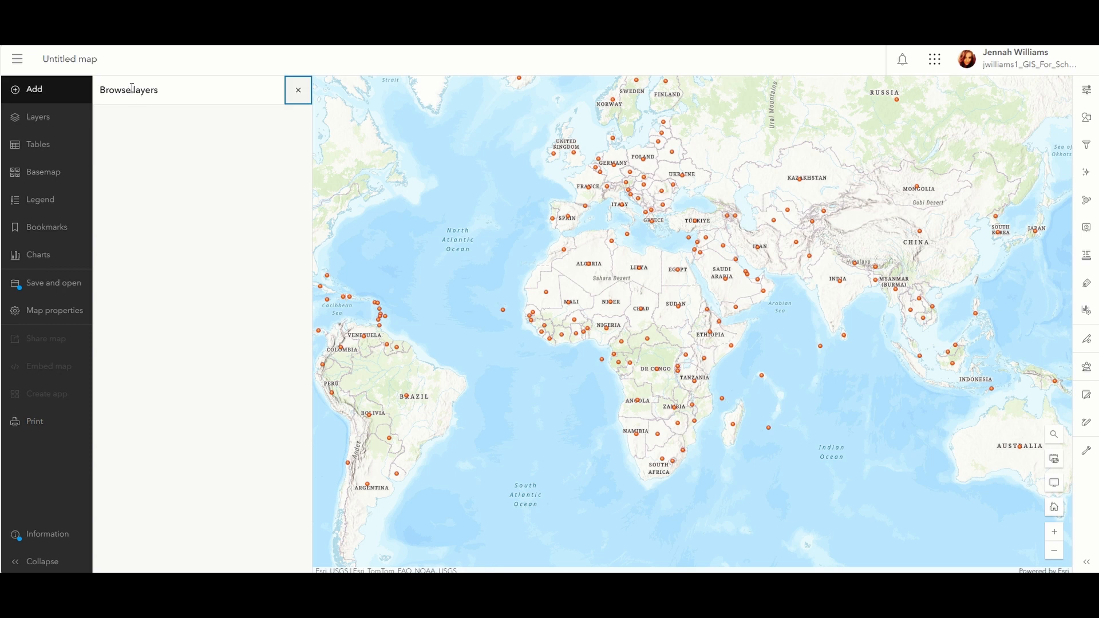
click(201, 119)
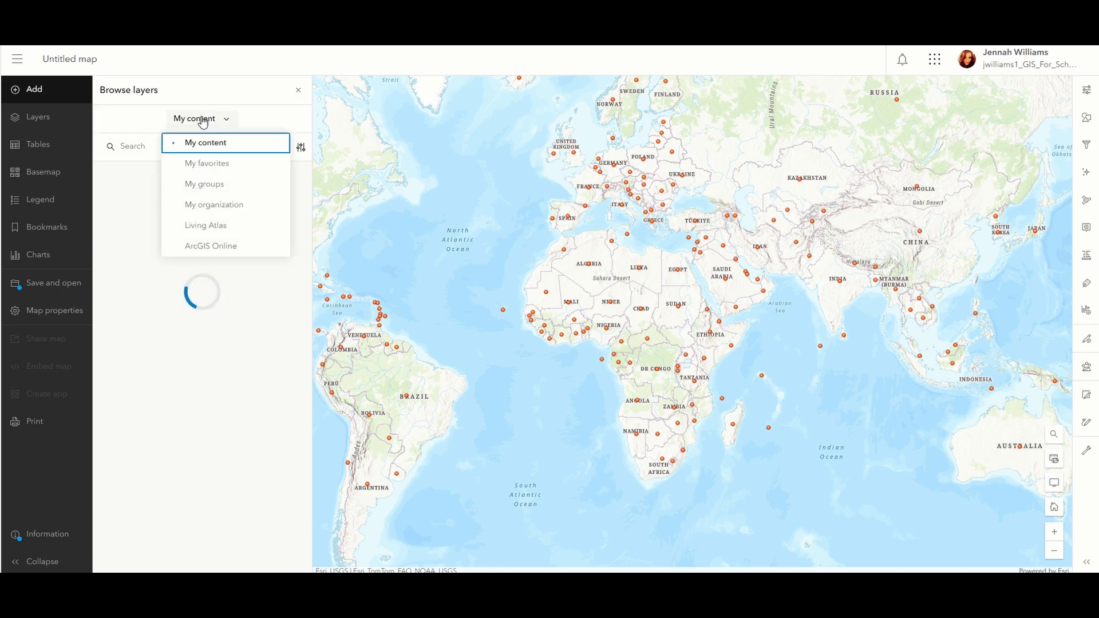
click(232, 245)
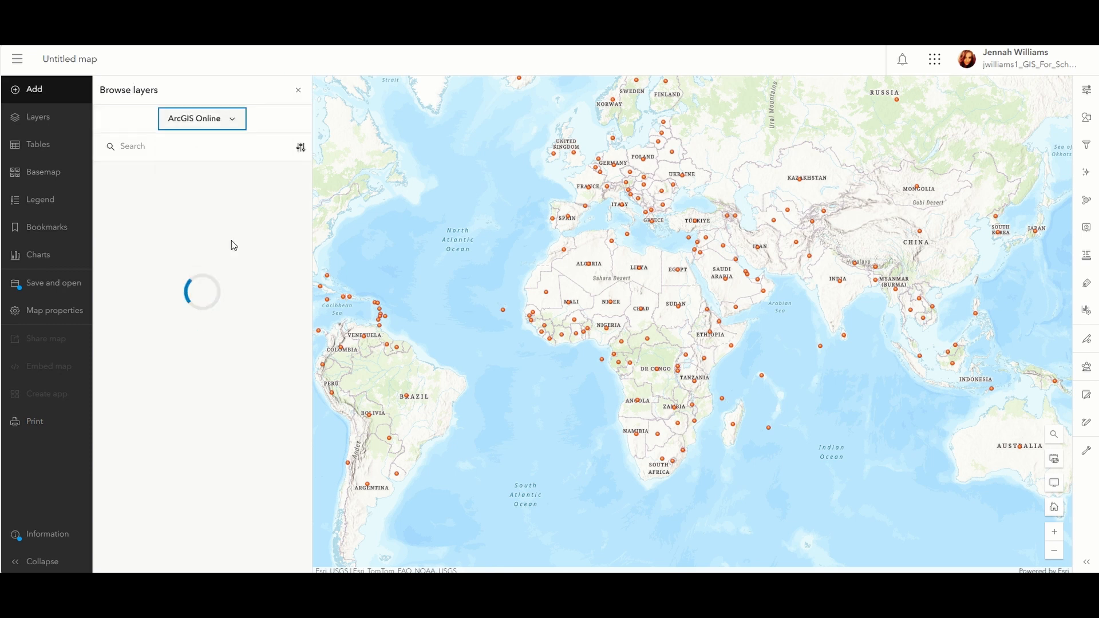
click(212, 154)
text(world boundary)
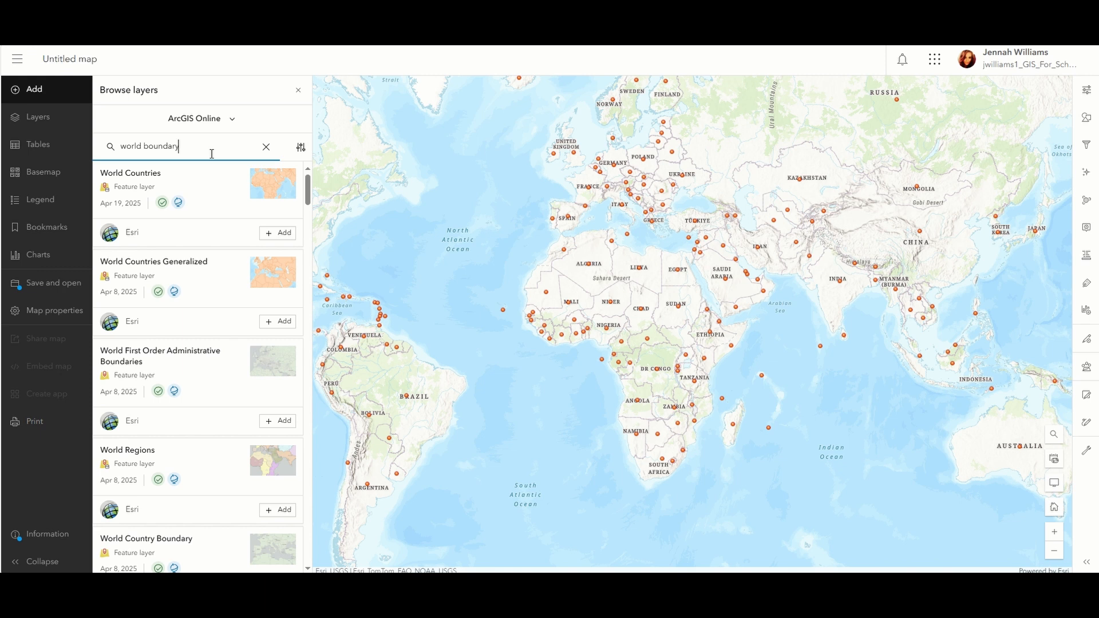
click(285, 322)
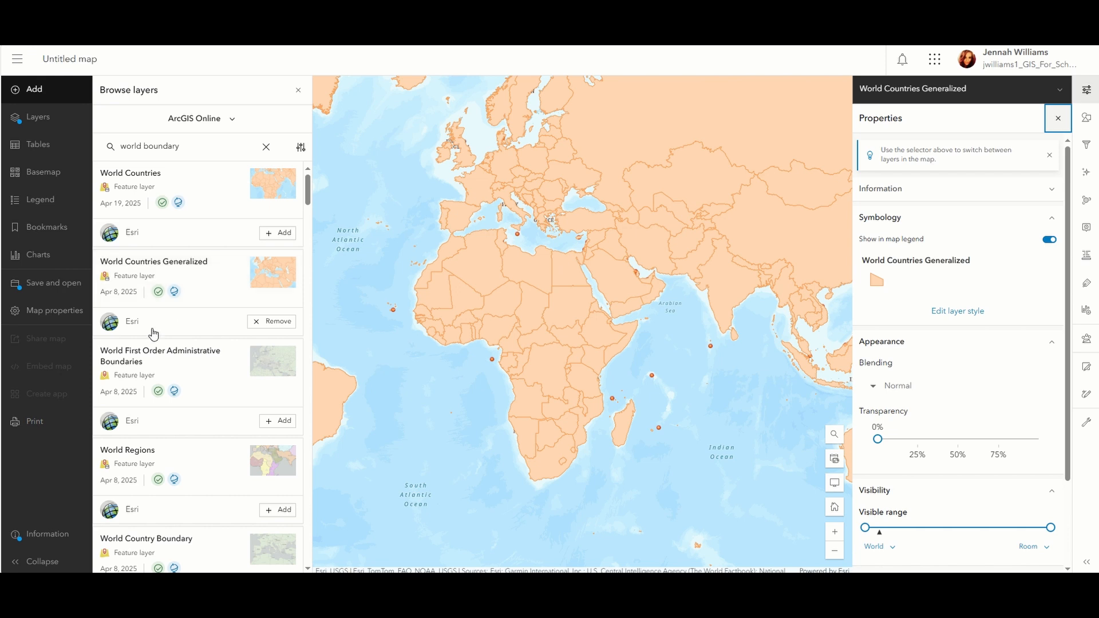
click(299, 90)
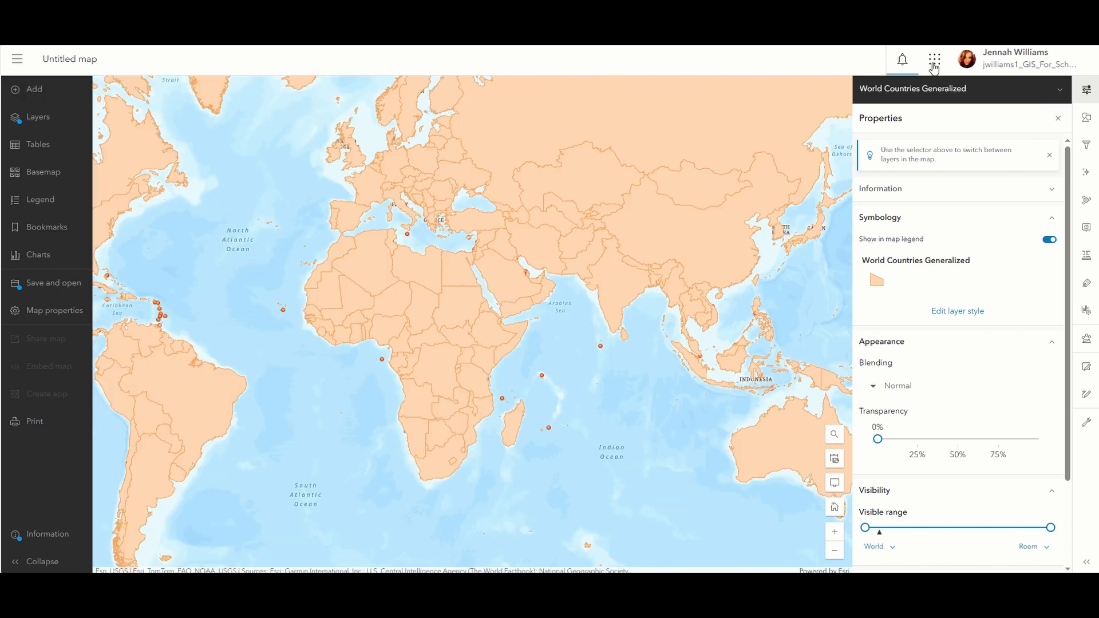
click(1058, 118)
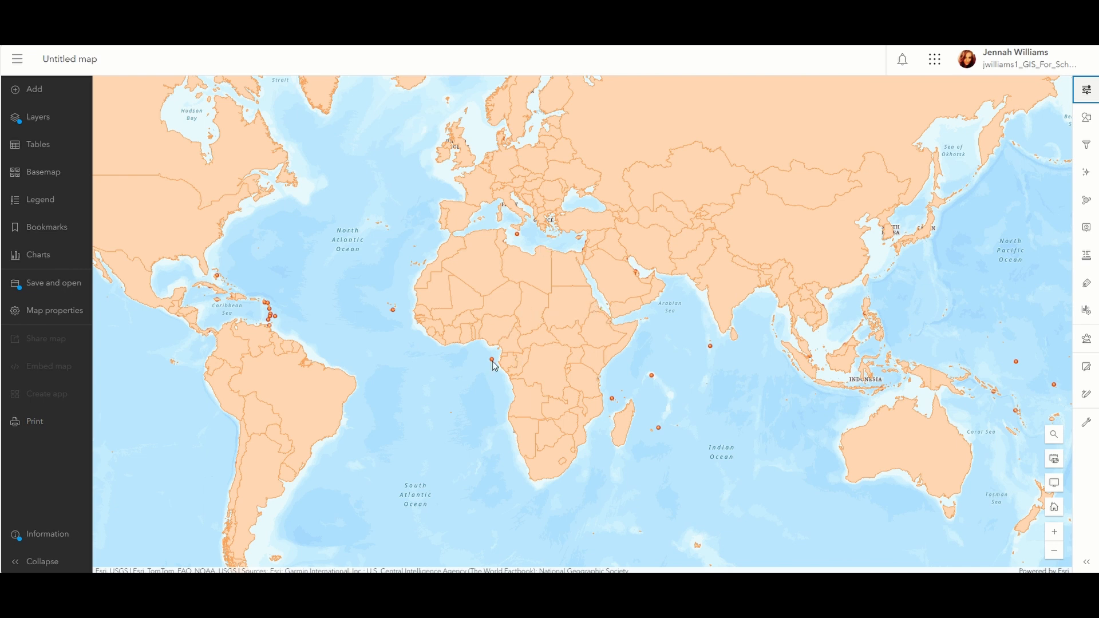
Move the total_alcohol_consumption_per_capita_litres_of_pure_alcohol_2test27 point layer above World Countries Generalized in the layer order.
scroll(491, 359, up, 5)
scroll(487, 349, up, 2)
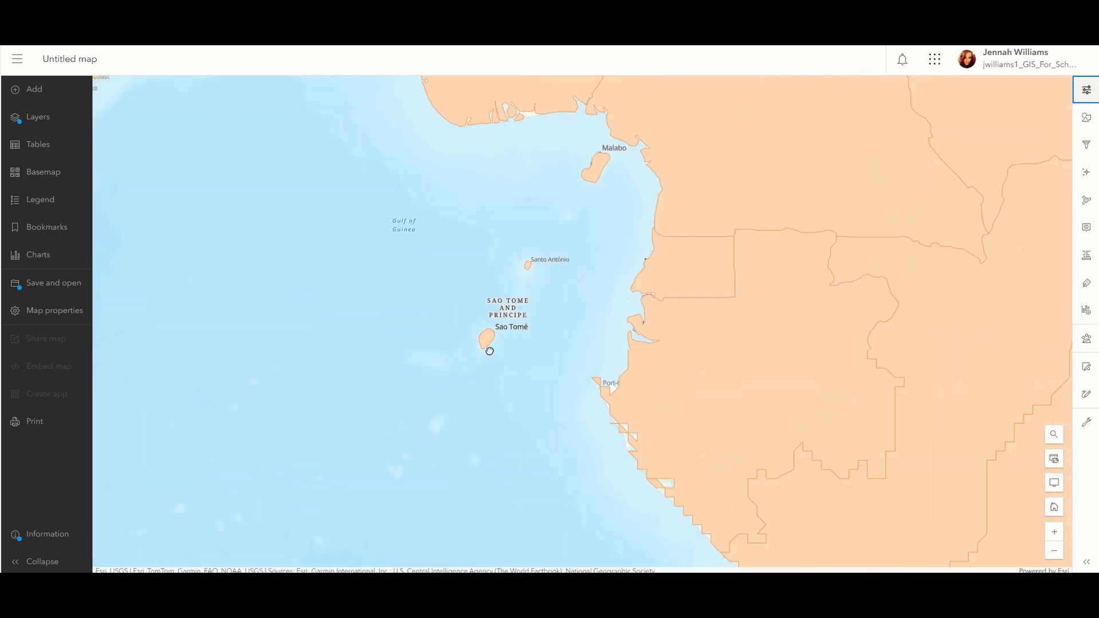
scroll(486, 345, down, 4)
scroll(485, 343, down, 4)
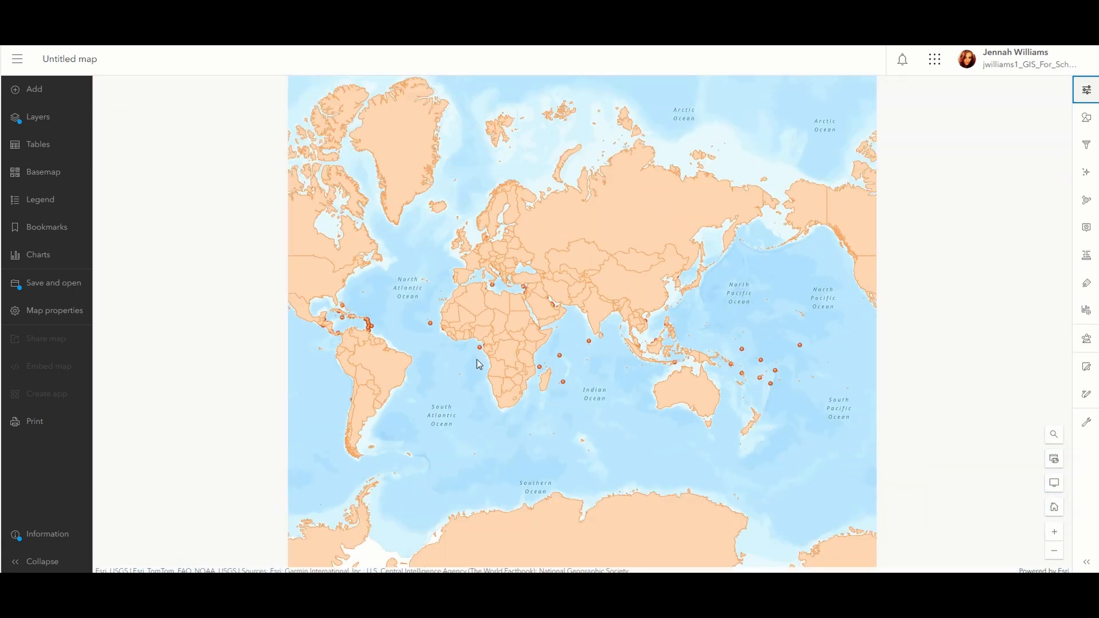
scroll(481, 352, up, 2)
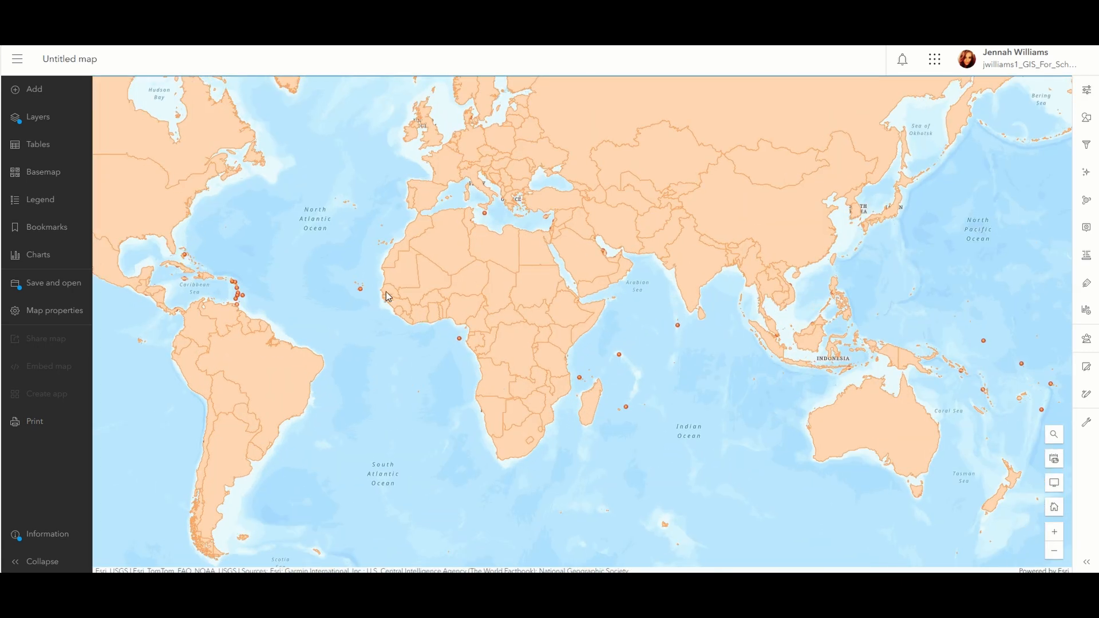
click(33, 122)
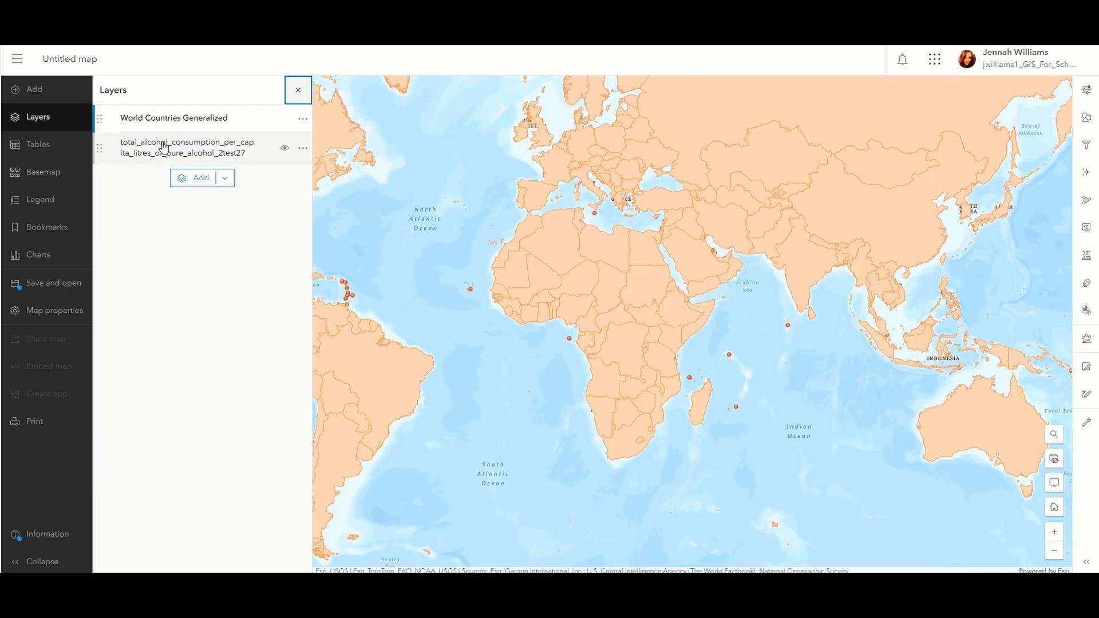
click(99, 149)
drag(99, 149, 100, 119)
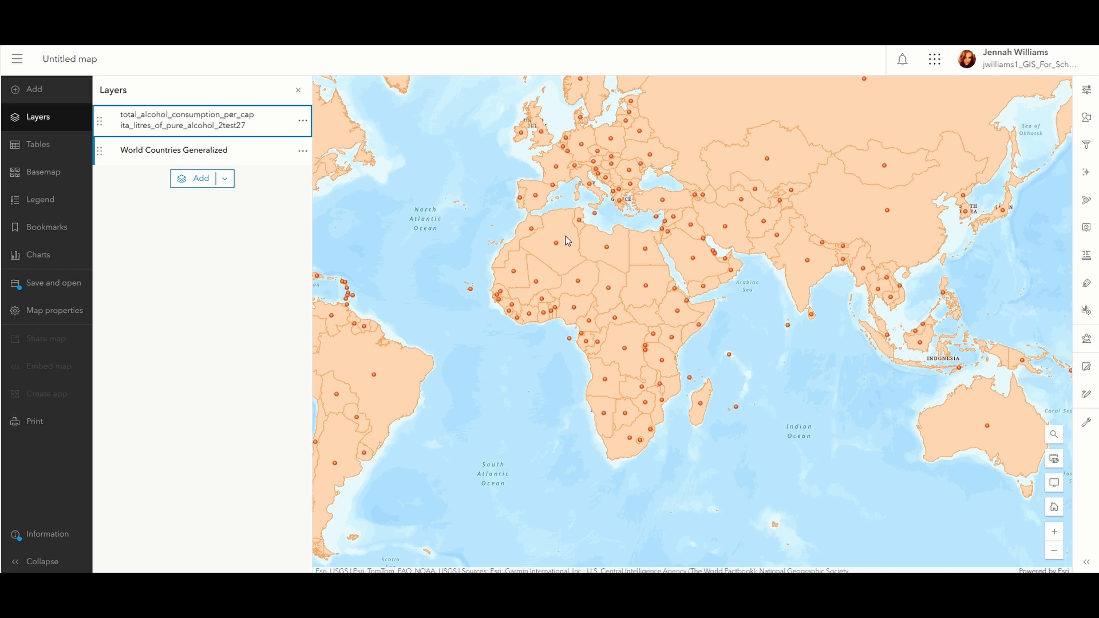
Hide both the alcohol consumption layer and the World Countries Generalized layer on the map.
click(285, 121)
click(284, 151)
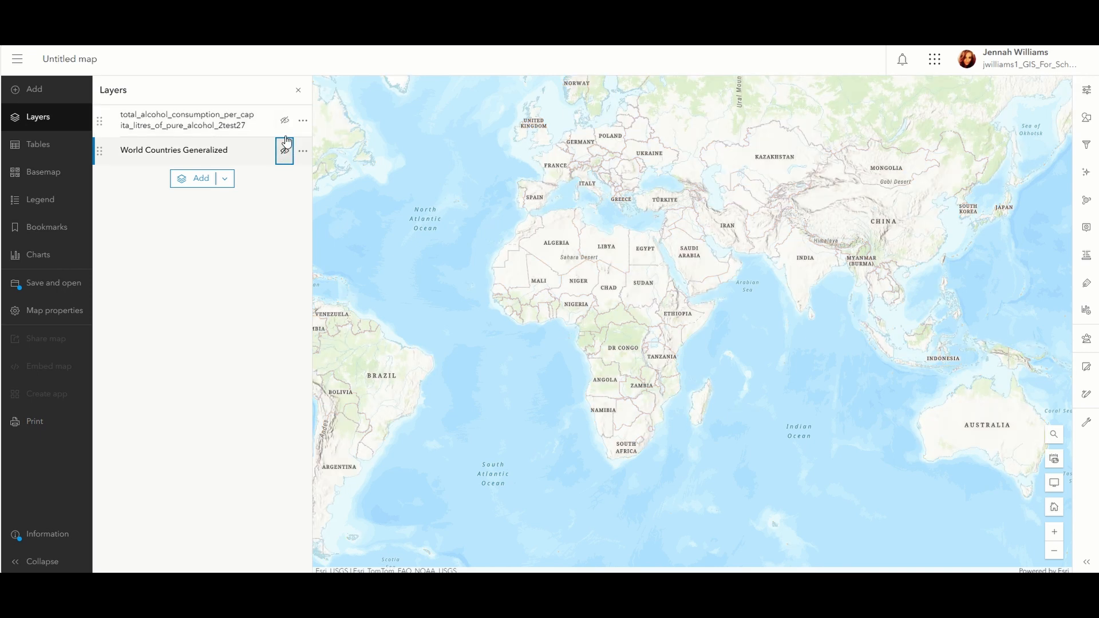
click(298, 90)
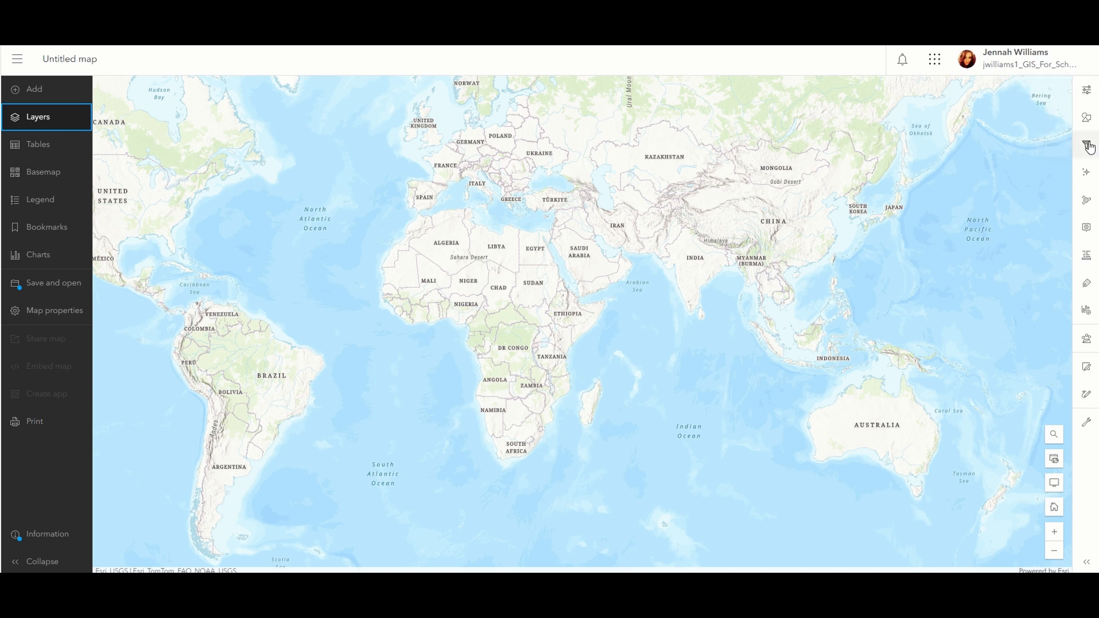
Open the Join Features analysis tool from the Summarize data group of tools.
click(1088, 338)
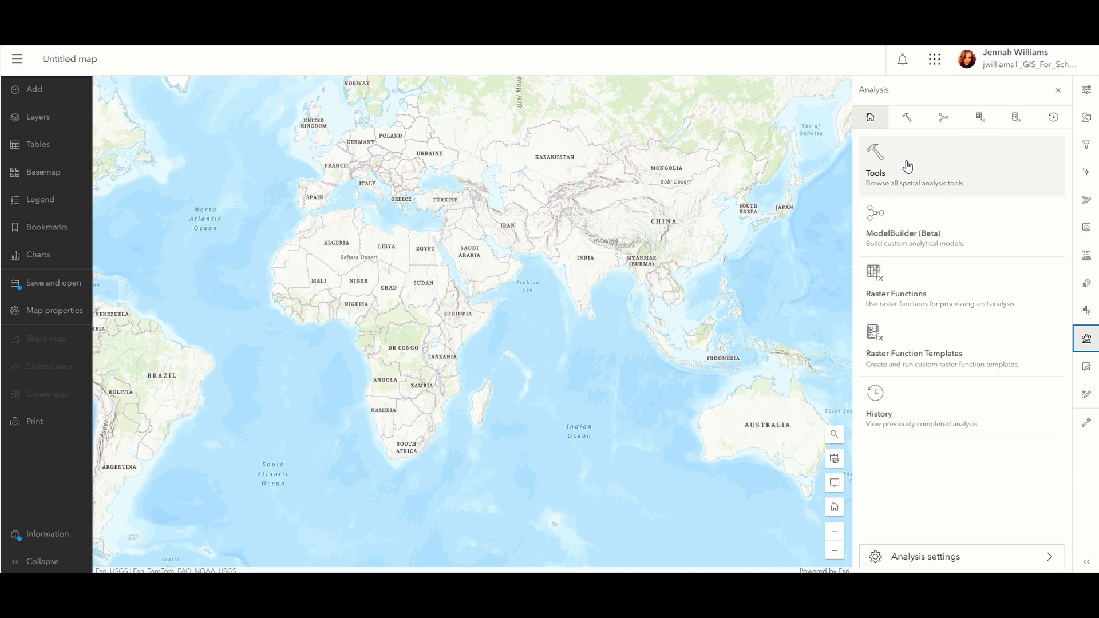
click(937, 178)
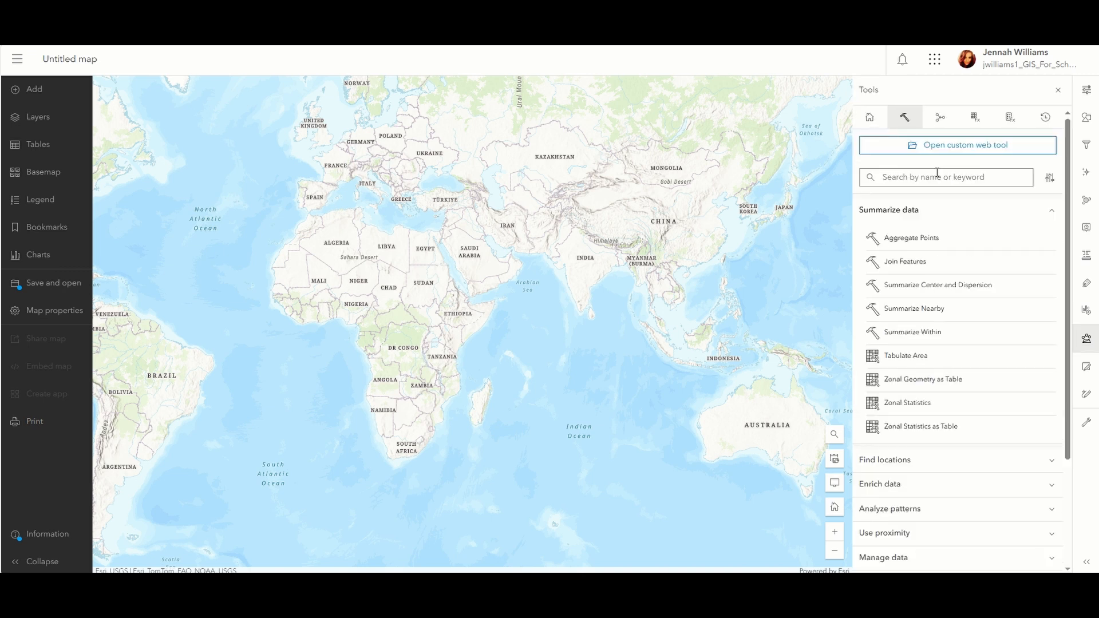
scroll(939, 378, down, 3)
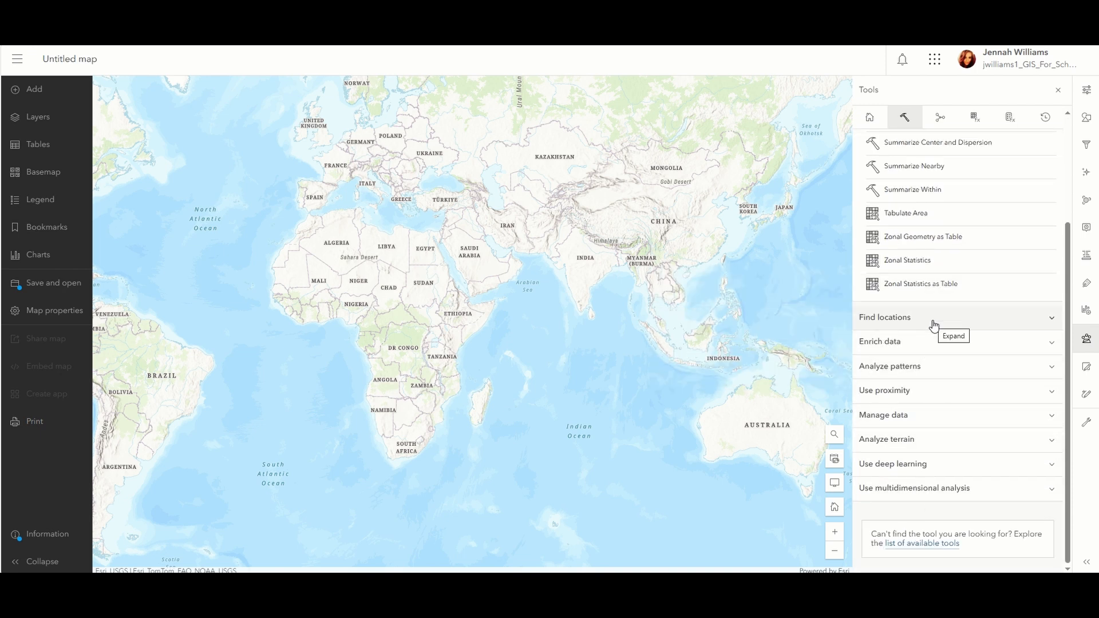
scroll(935, 325, up, 2)
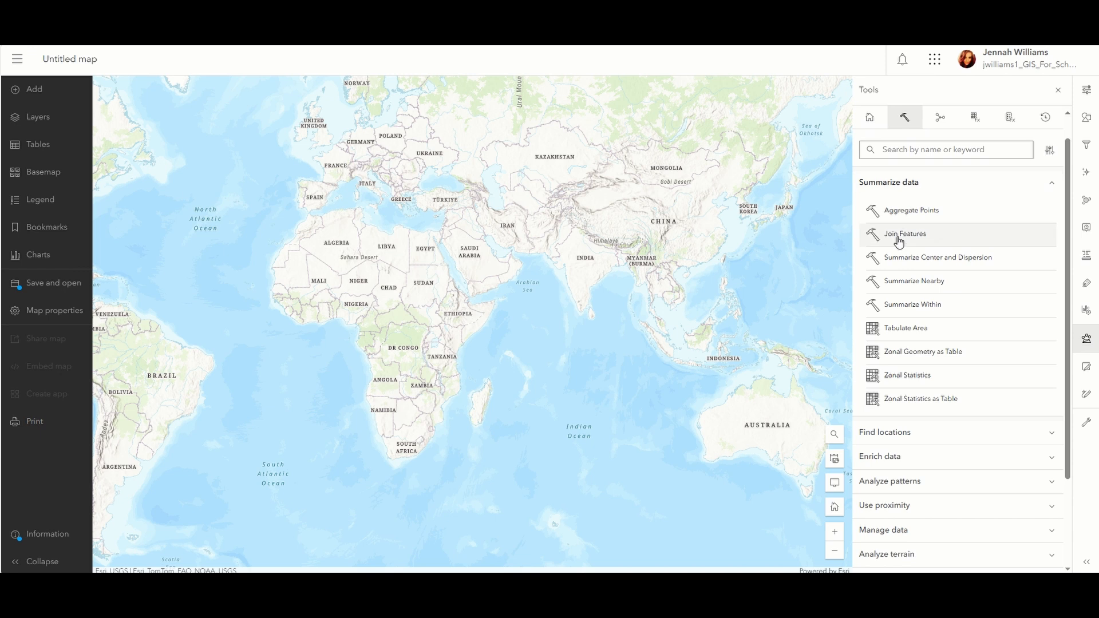
mouse_move(896, 239)
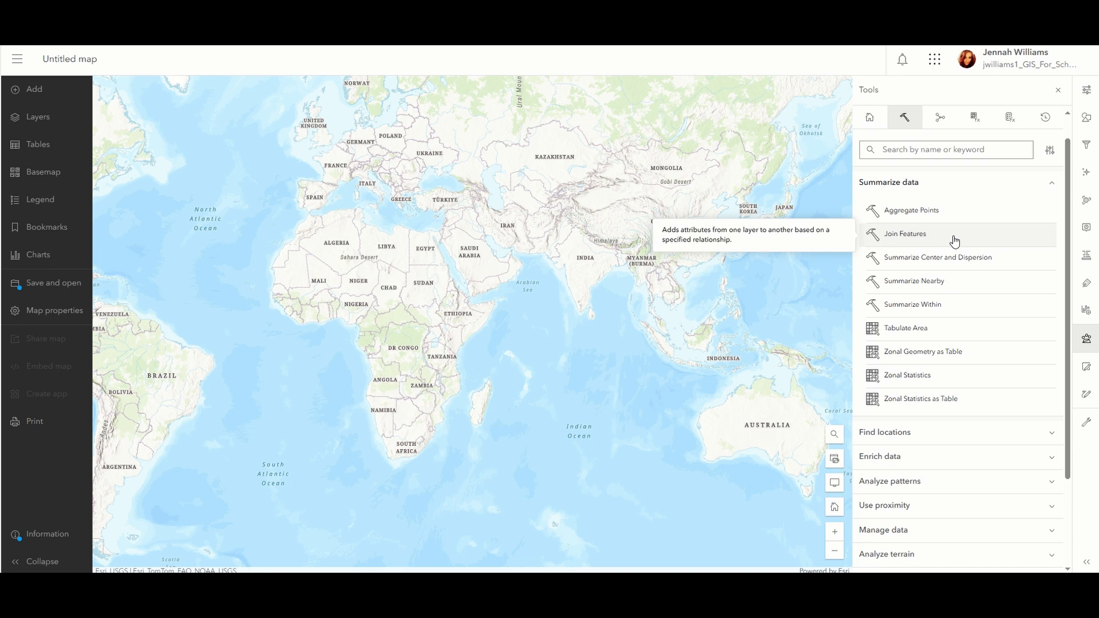
click(955, 241)
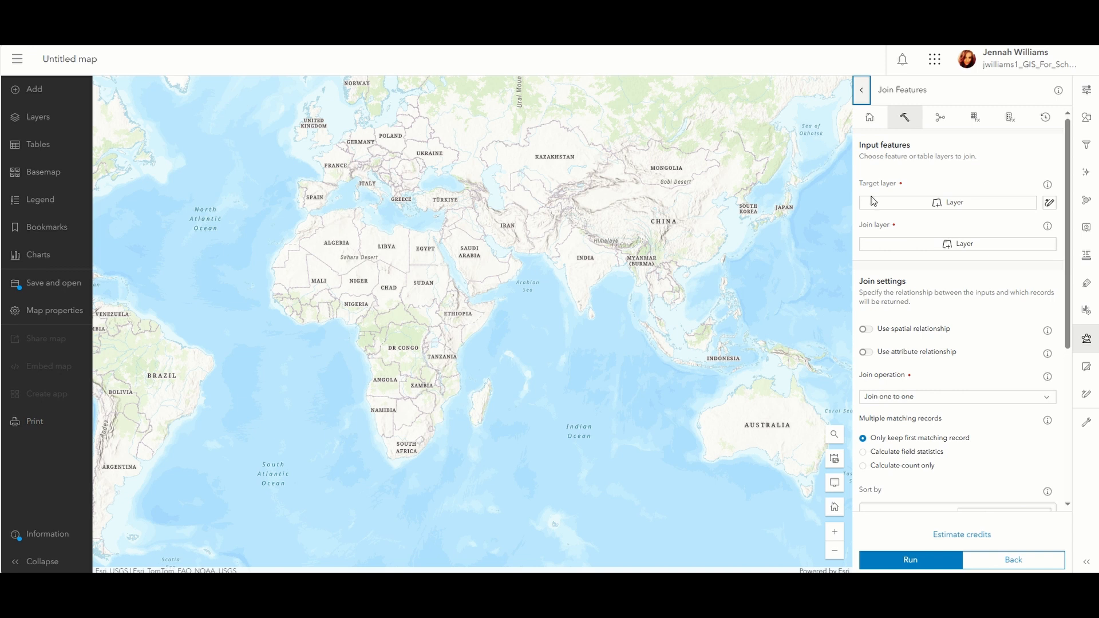
Set World Countries Generalized as the join's target layer and total_alcohol_consumption_per_capita_litres_of_pure_alcohol_2test27 as the join layer.
drag(859, 184, 894, 183)
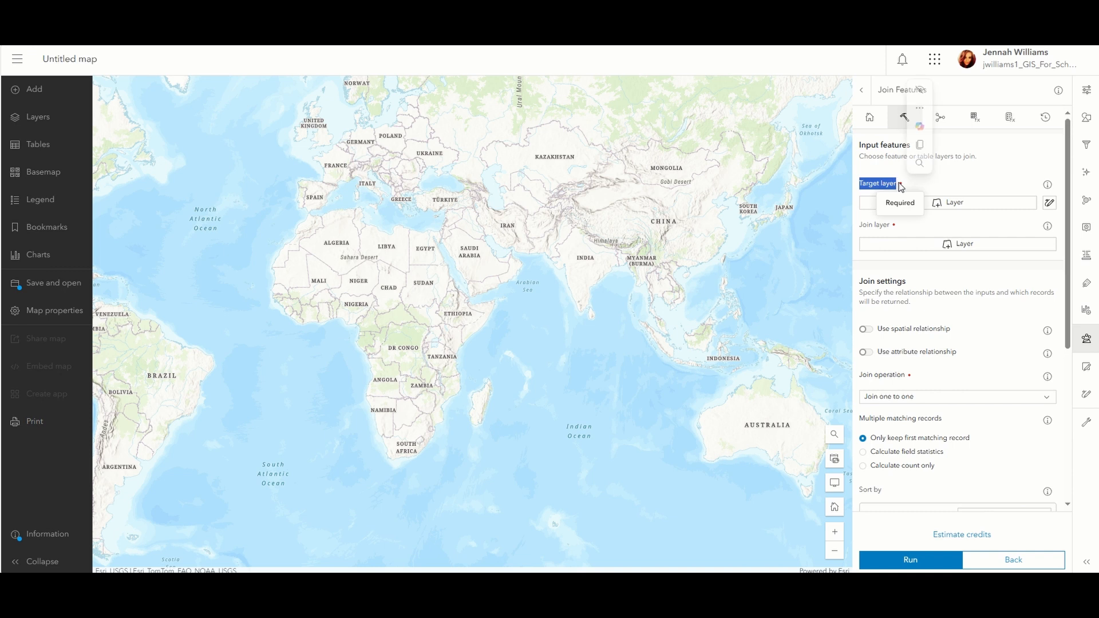
click(938, 180)
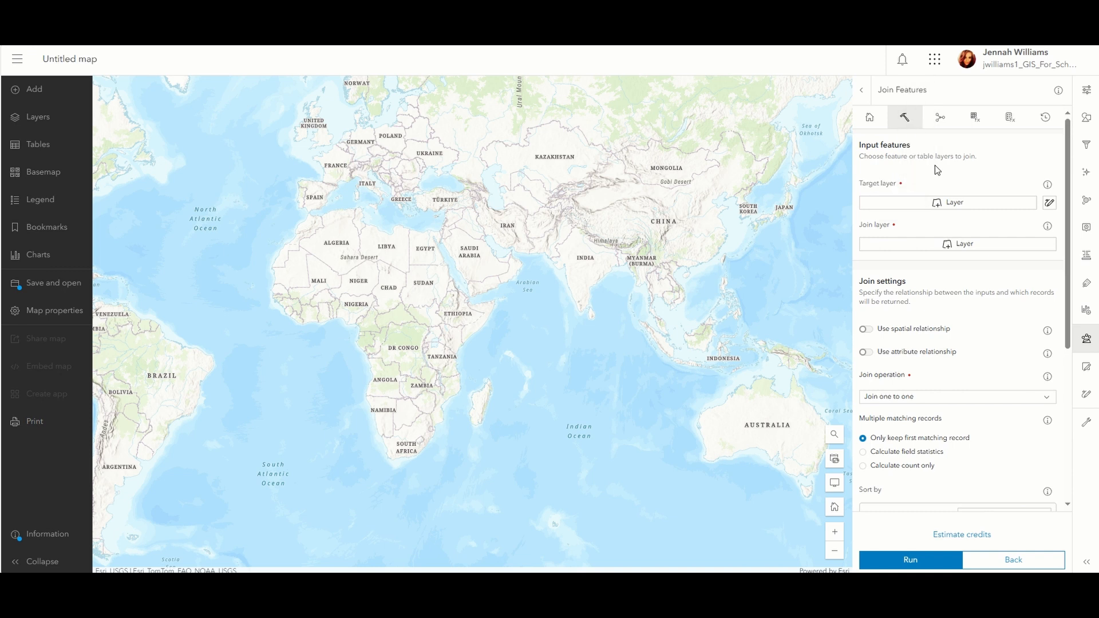
click(977, 207)
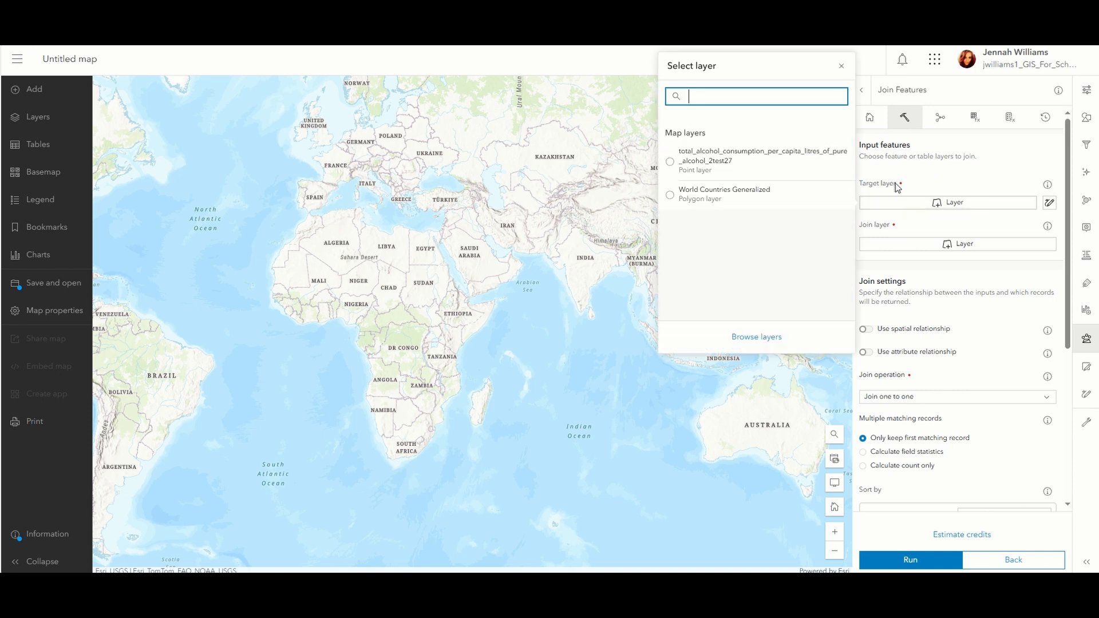
click(668, 198)
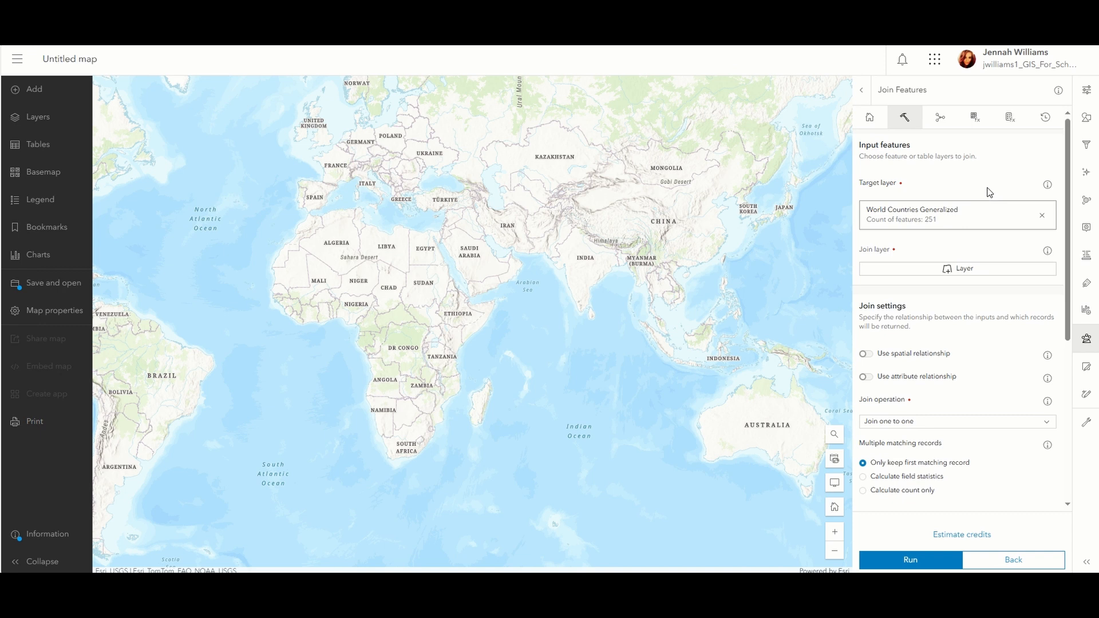
click(986, 273)
click(670, 229)
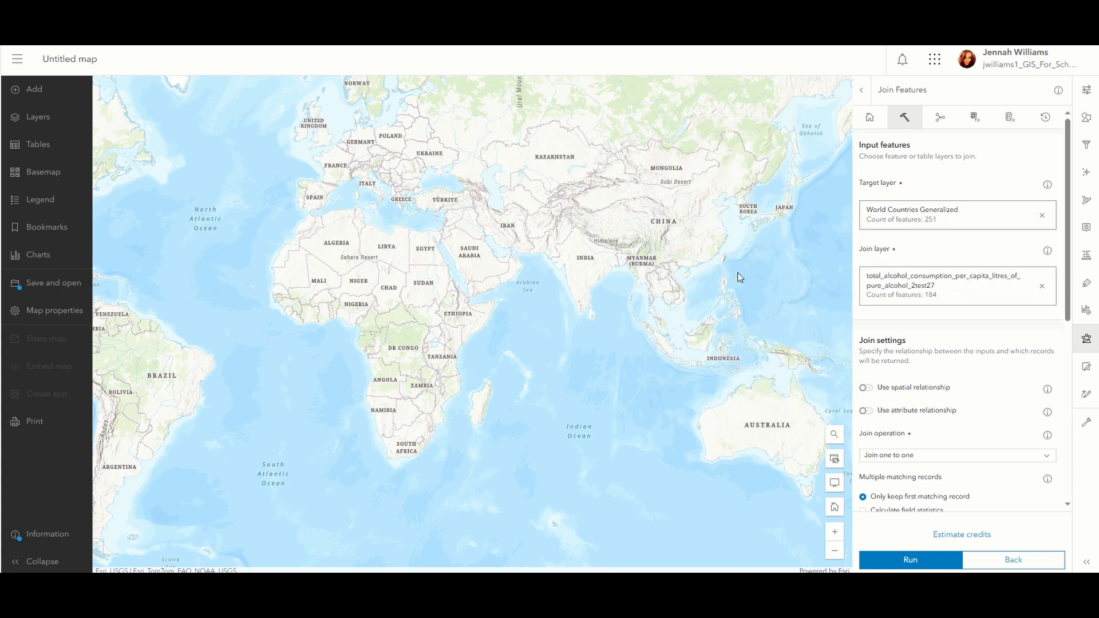
Enable the spatial relationship for the join and set it to Intersects.
scroll(950, 252, down, 2)
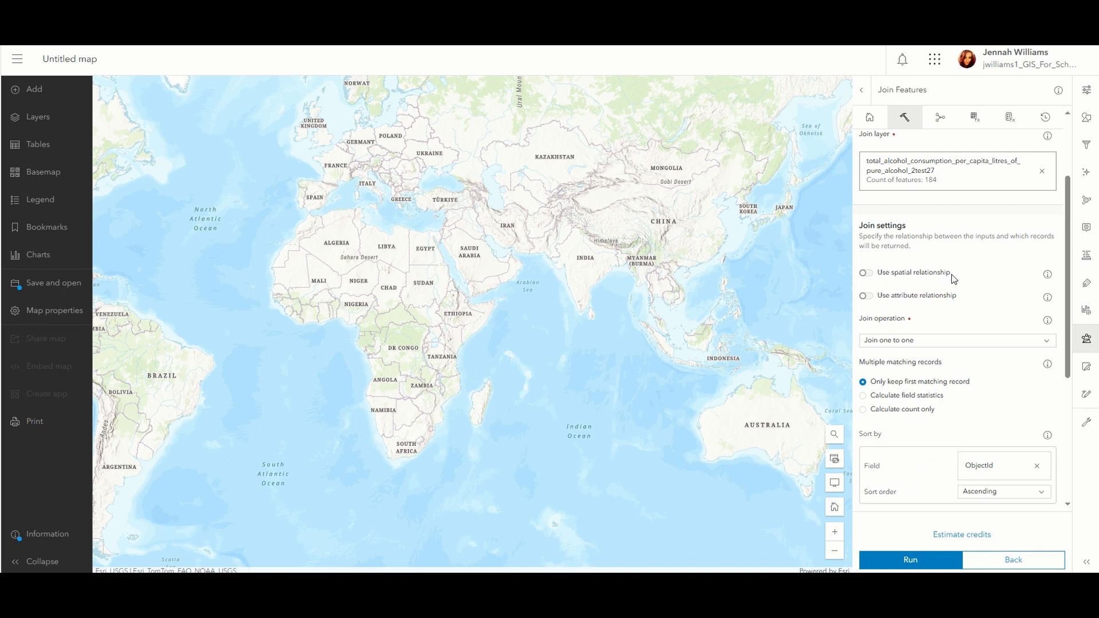
click(867, 273)
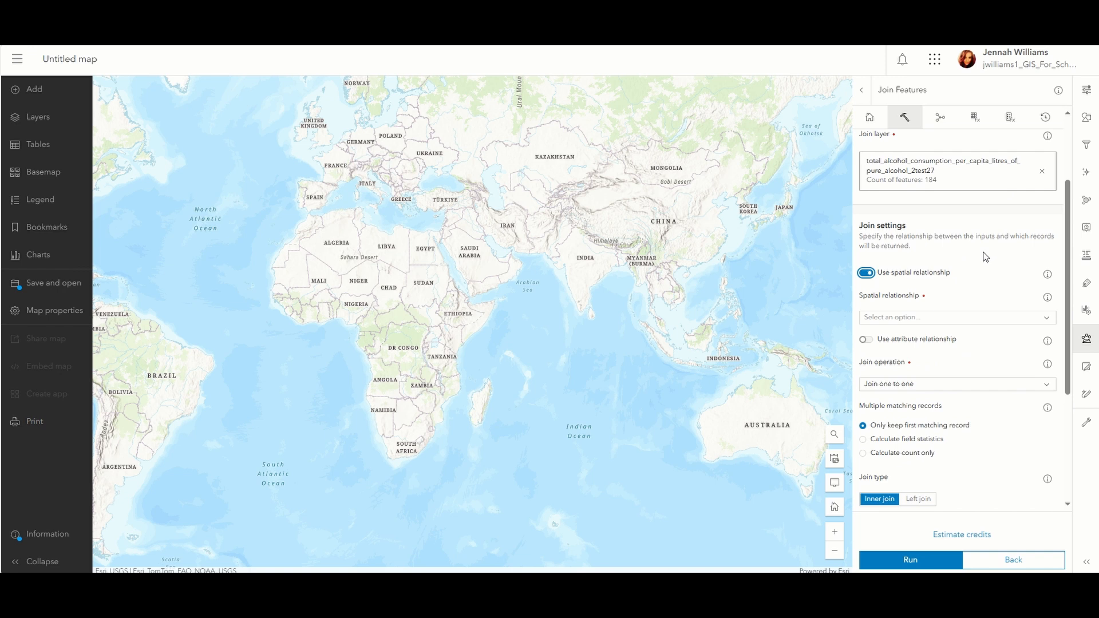
click(1040, 317)
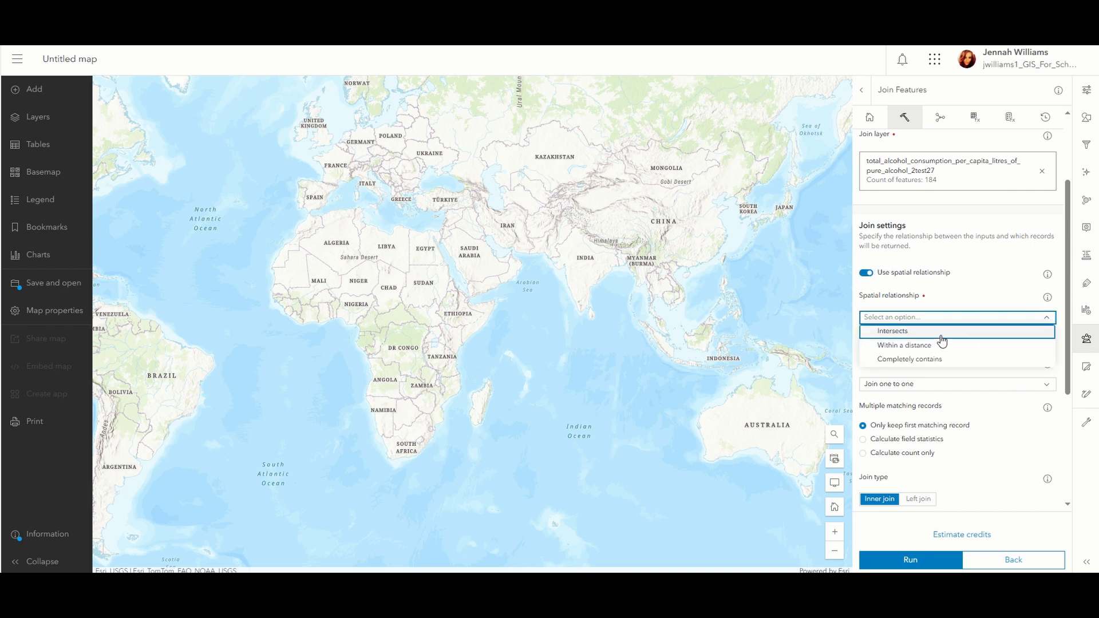
click(941, 335)
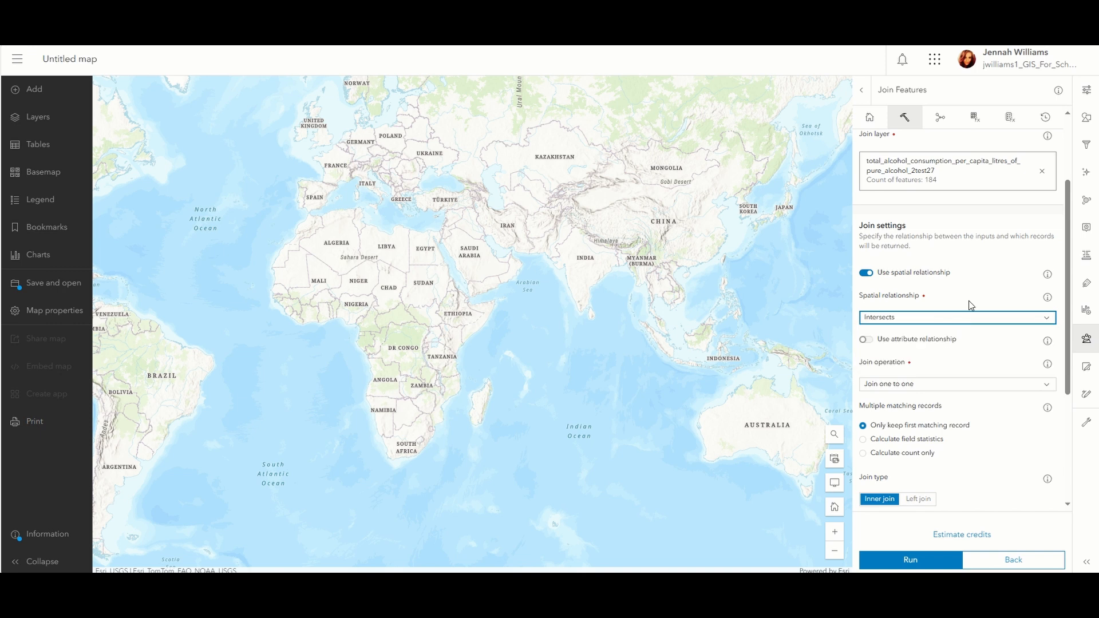
Set the join operation to Join one to one.
scroll(971, 311, down, 2)
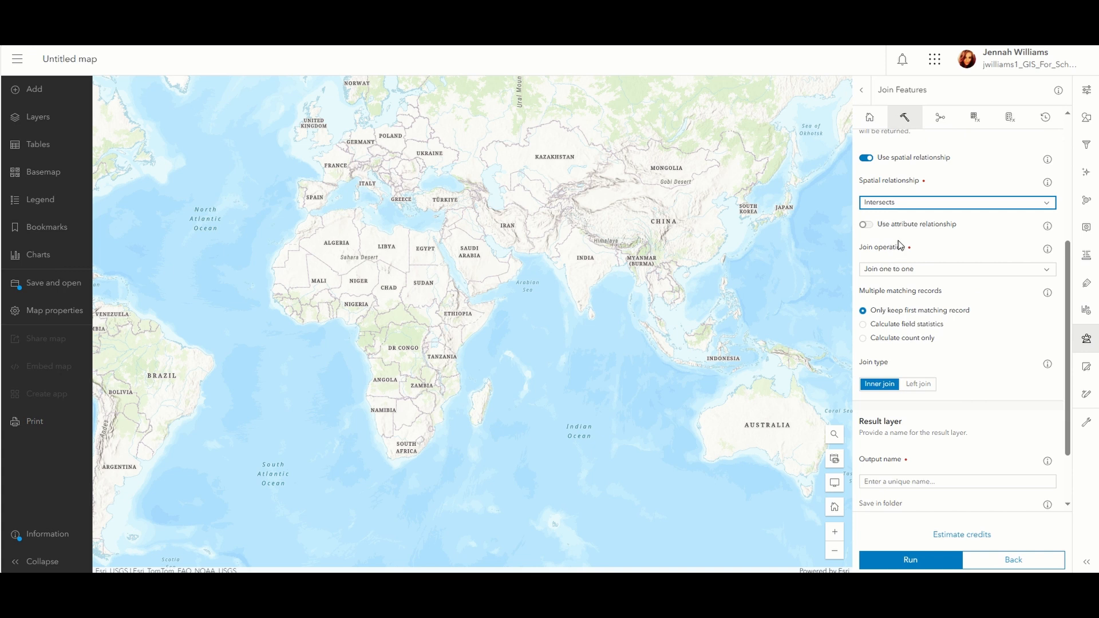
click(965, 268)
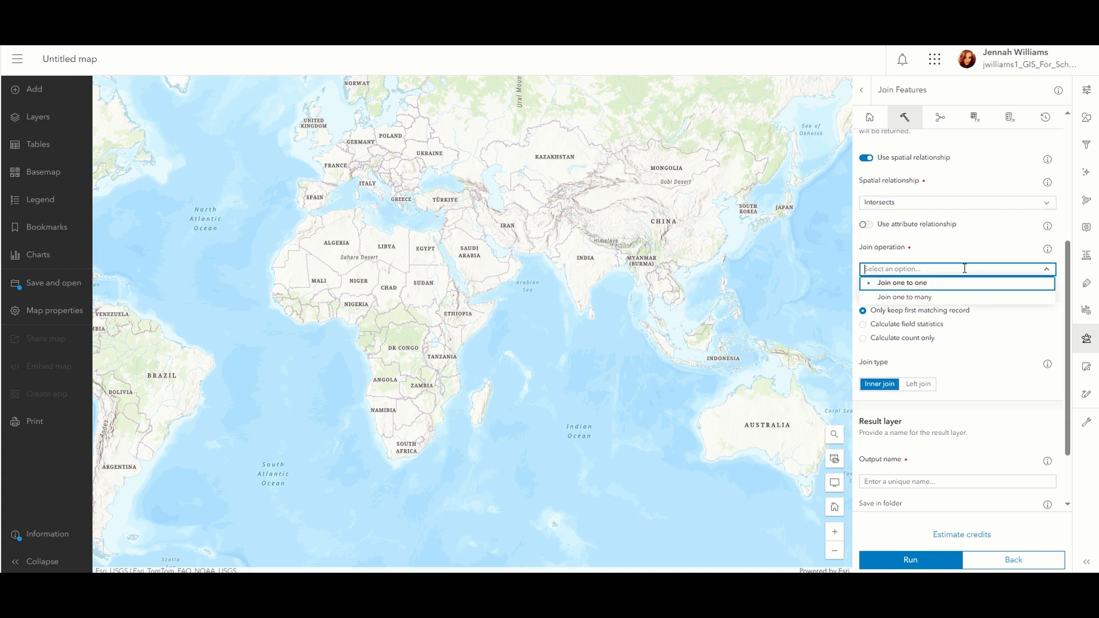
key(Return)
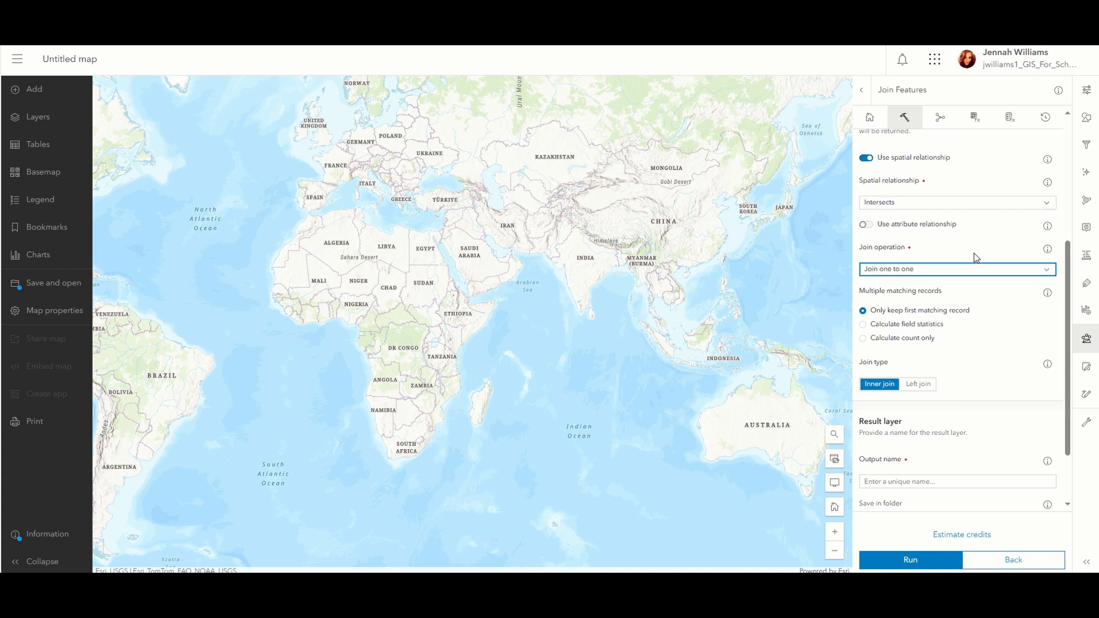
click(961, 273)
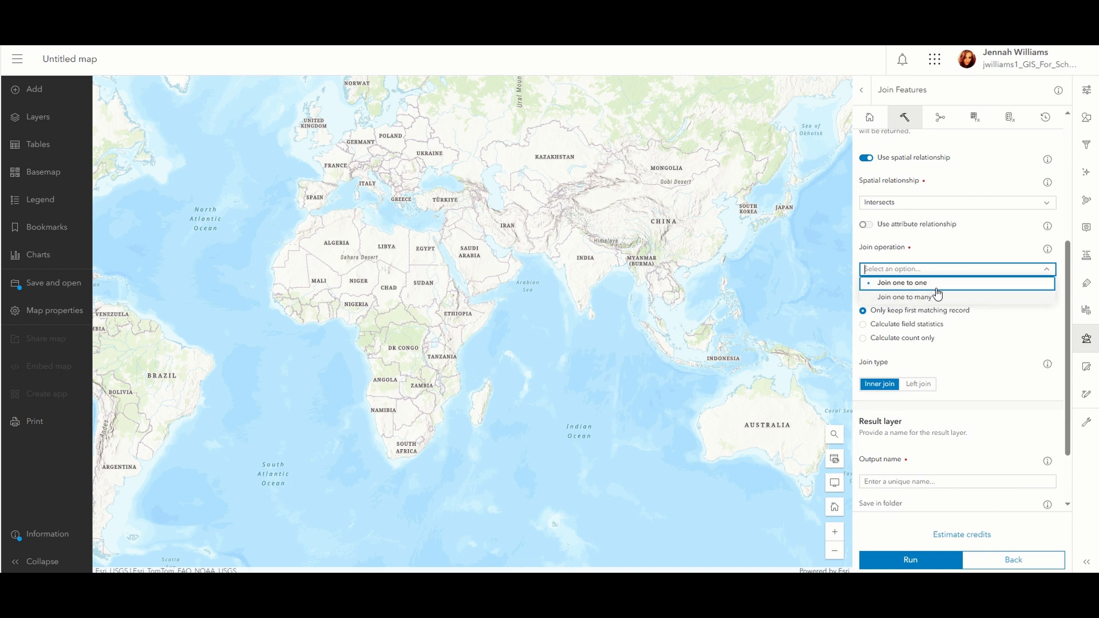
click(939, 282)
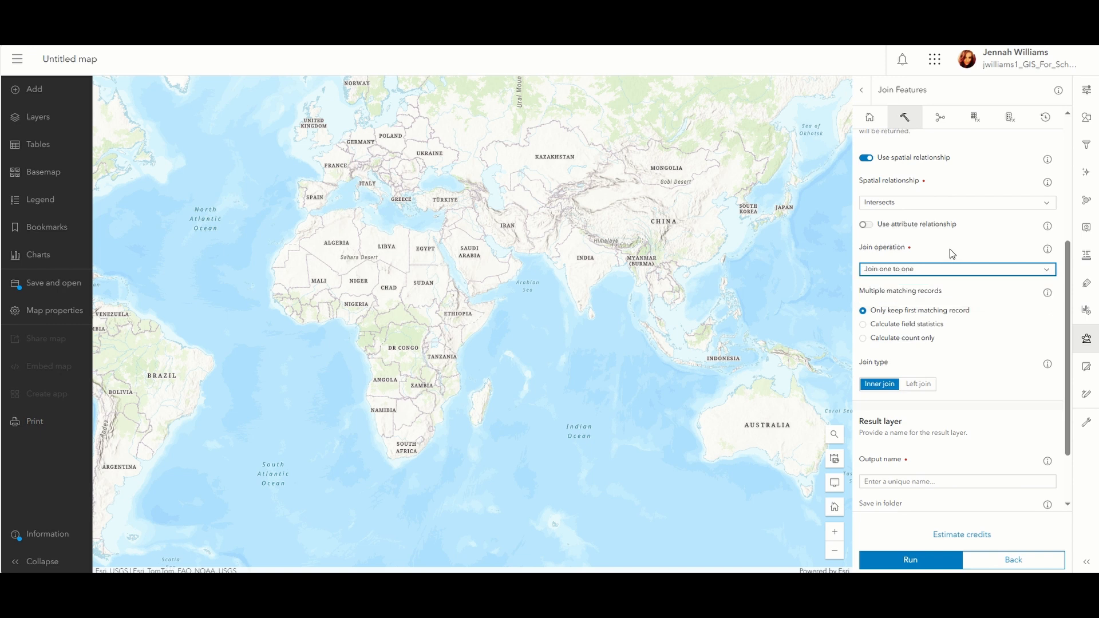
Name the join's output layer "New Layer Example" and set Training as the folder it is saved in.
scroll(984, 323, down, 2)
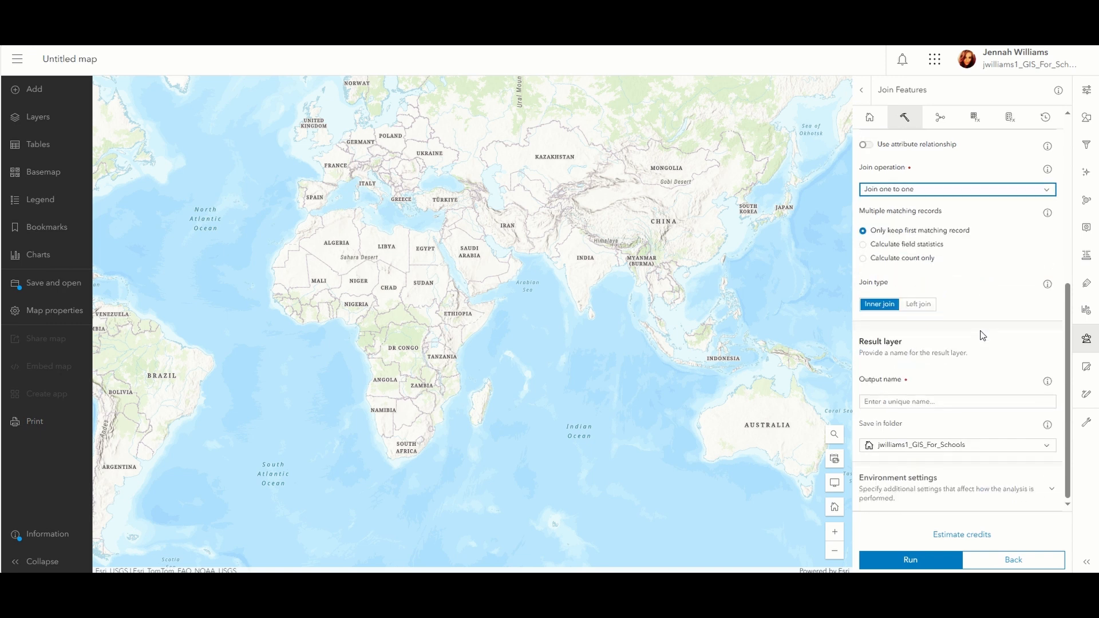
click(952, 402)
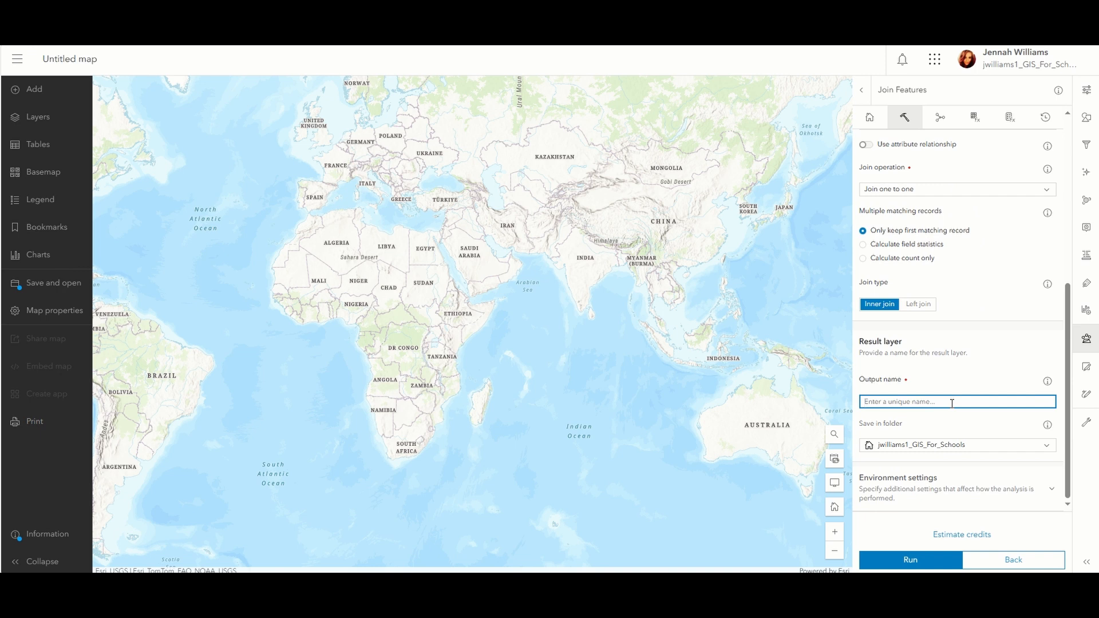
text(New Layer Example)
click(979, 454)
scroll(976, 408, down, 10)
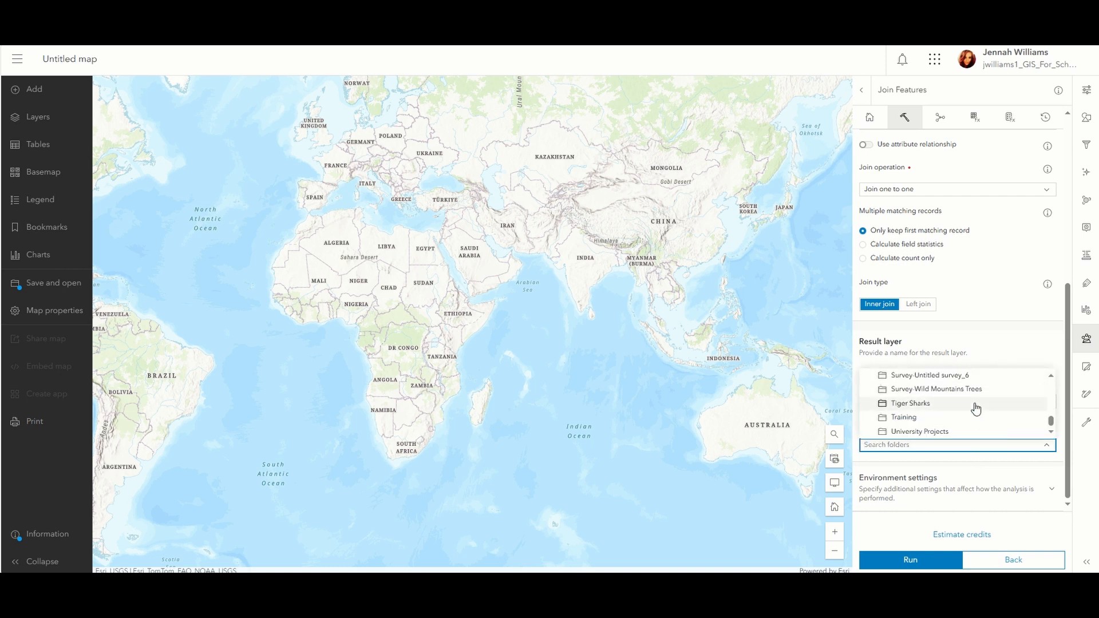
click(946, 418)
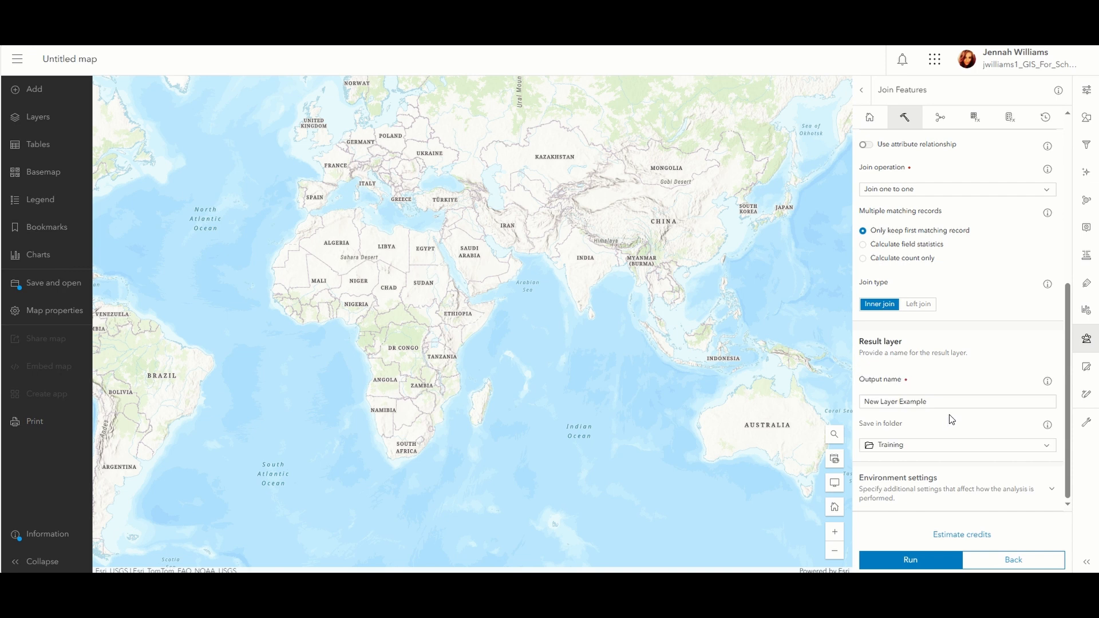
Run the Join Features analysis and check its progress in the analysis history, with the map's layer list open.
click(916, 560)
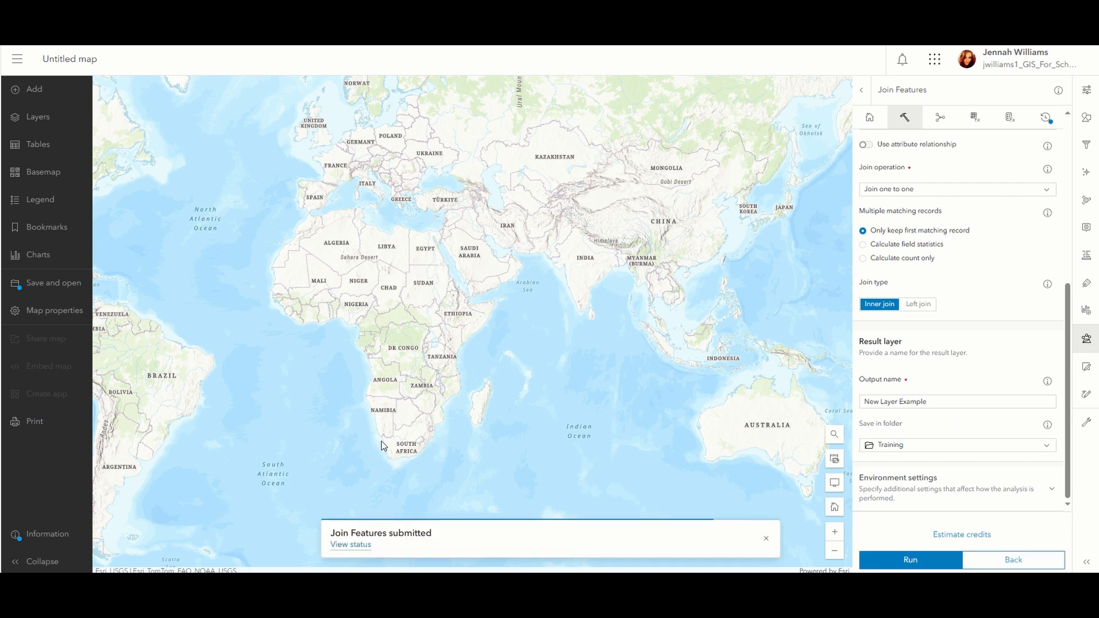
click(1045, 122)
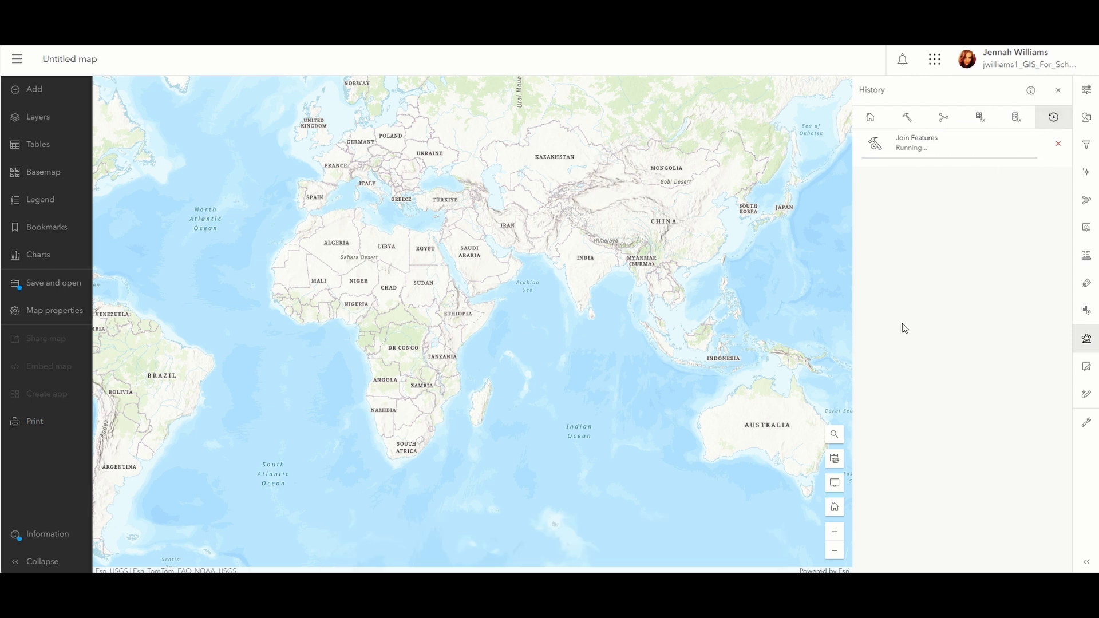
click(59, 116)
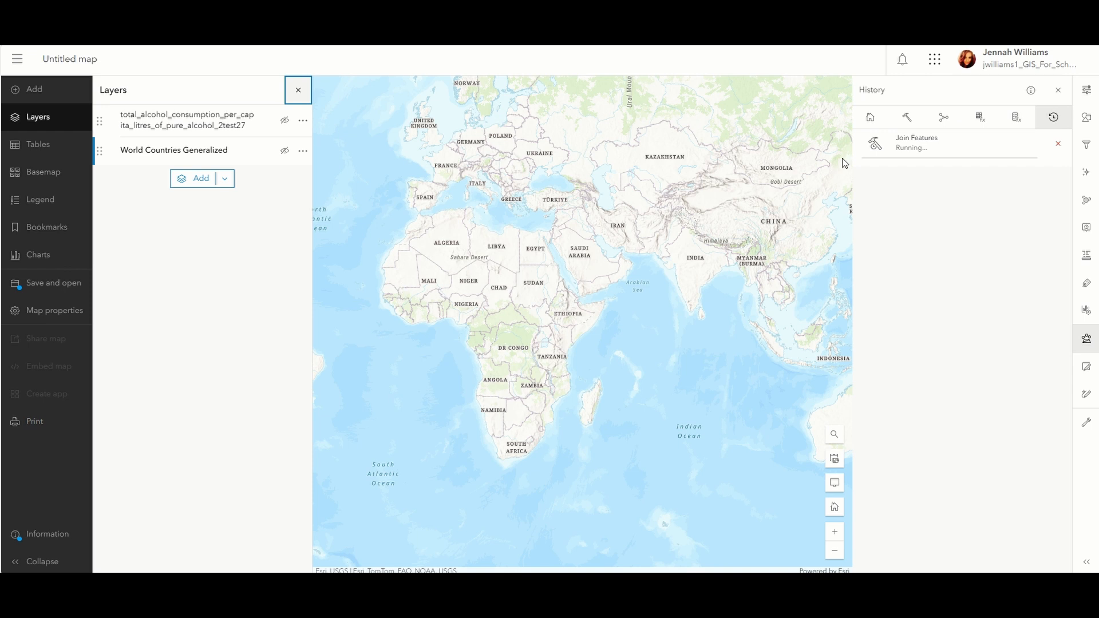
click(1056, 92)
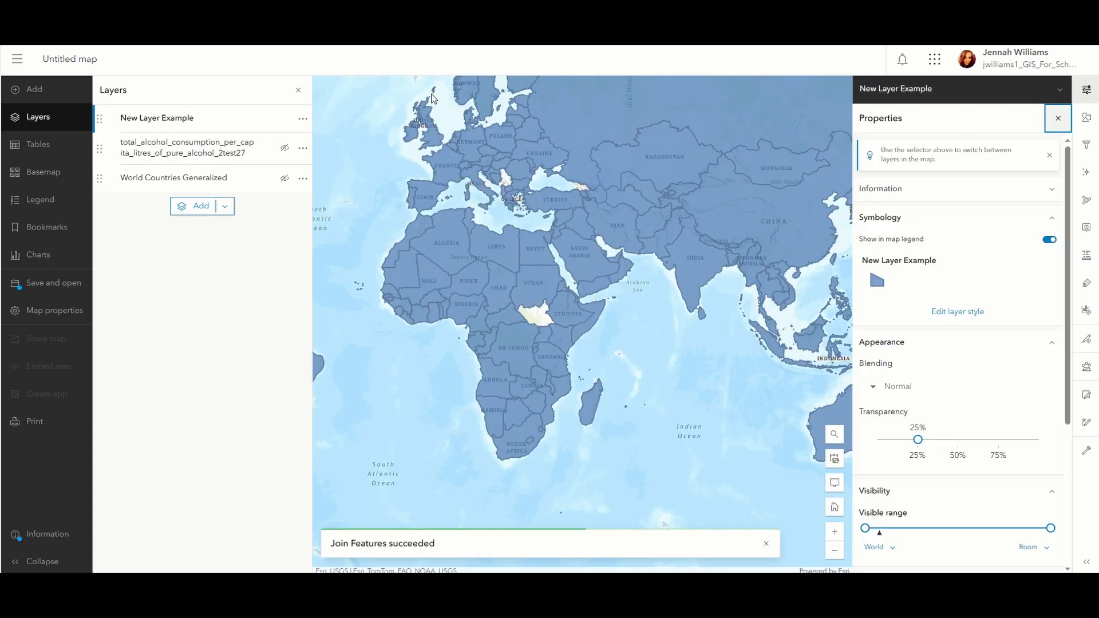
Toggle the visibility of New Layer Example off and on, and examine its joined country polygons across the map.
drag(176, 118, 151, 118)
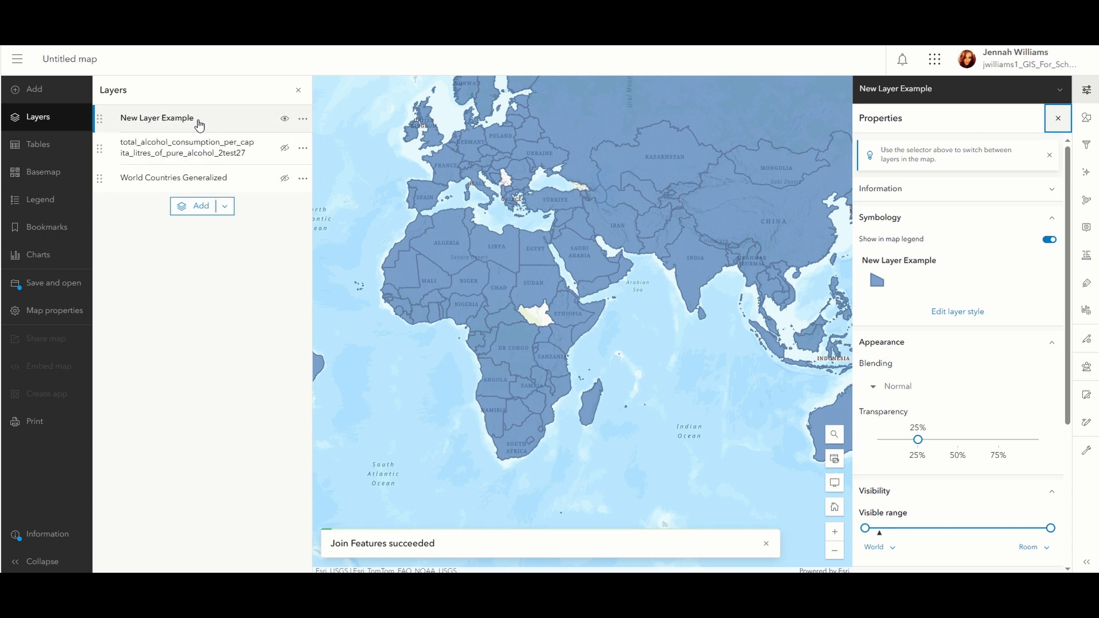
click(285, 120)
click(285, 121)
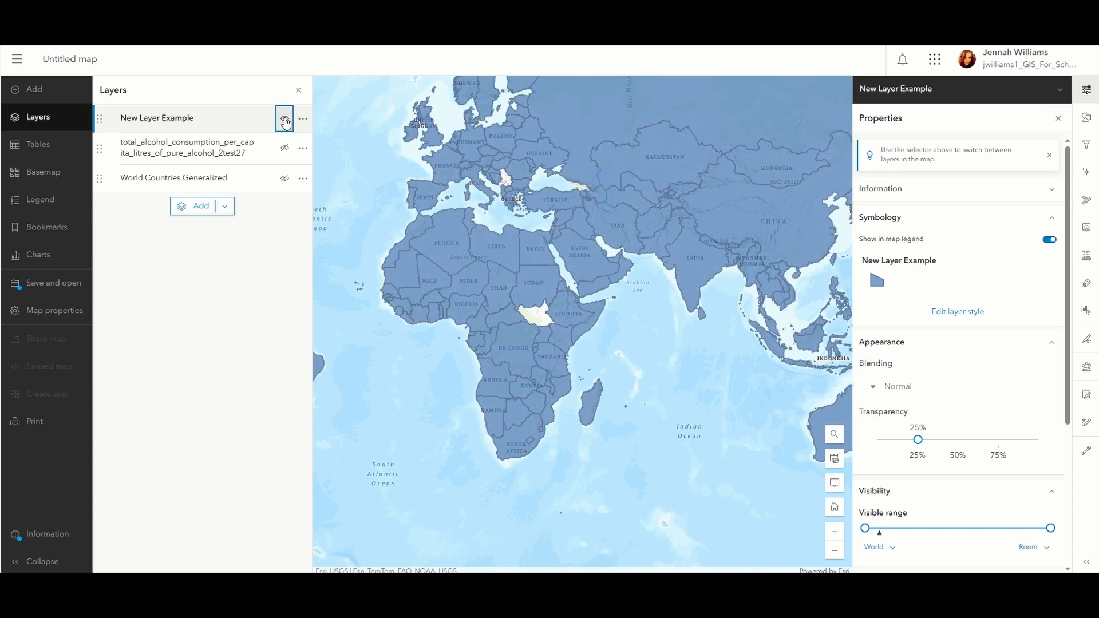
click(299, 94)
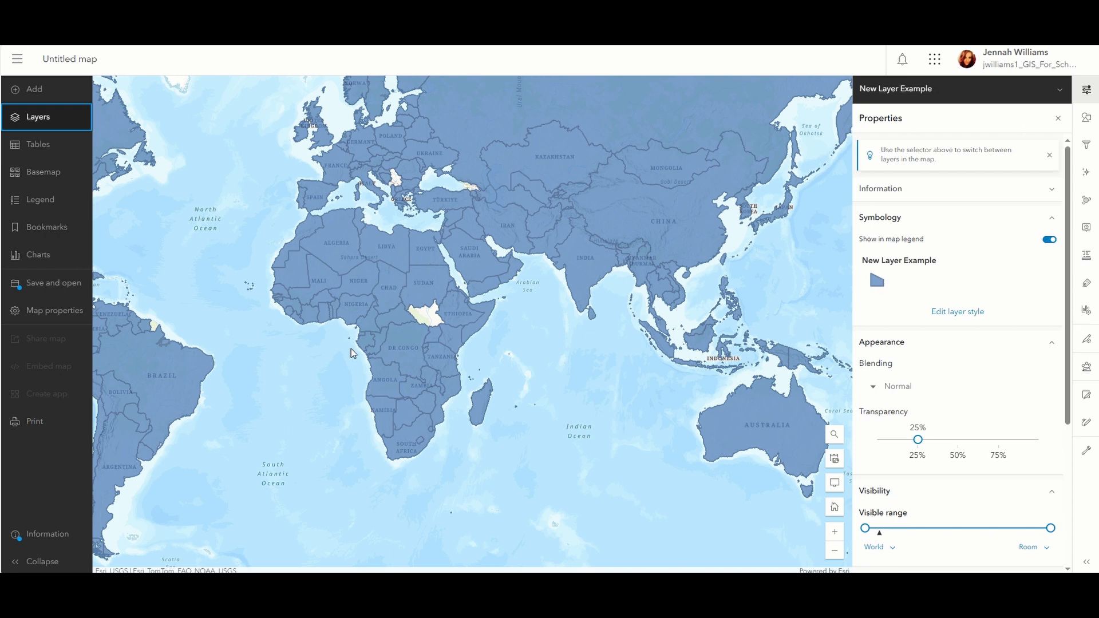
scroll(354, 350, down, 2)
drag(456, 292, 403, 299)
scroll(524, 274, up, 2)
drag(468, 277, 524, 281)
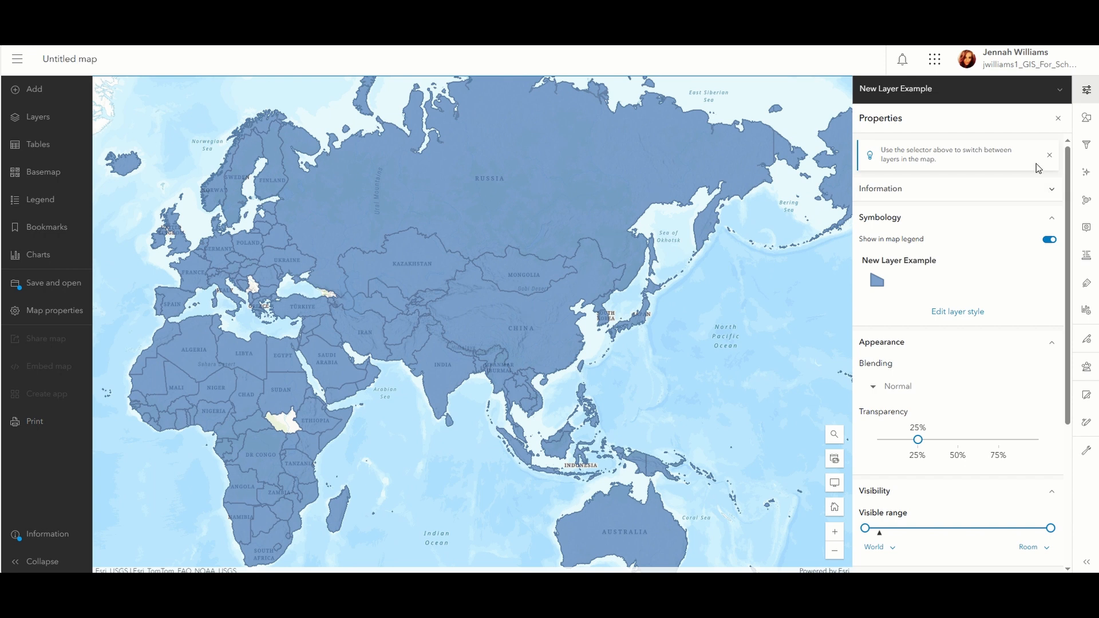
Style New Layer Example by the field Total alcohol consumption per capita (liters of pure alcohol, projected estimates, 15+ years of age).
click(1087, 123)
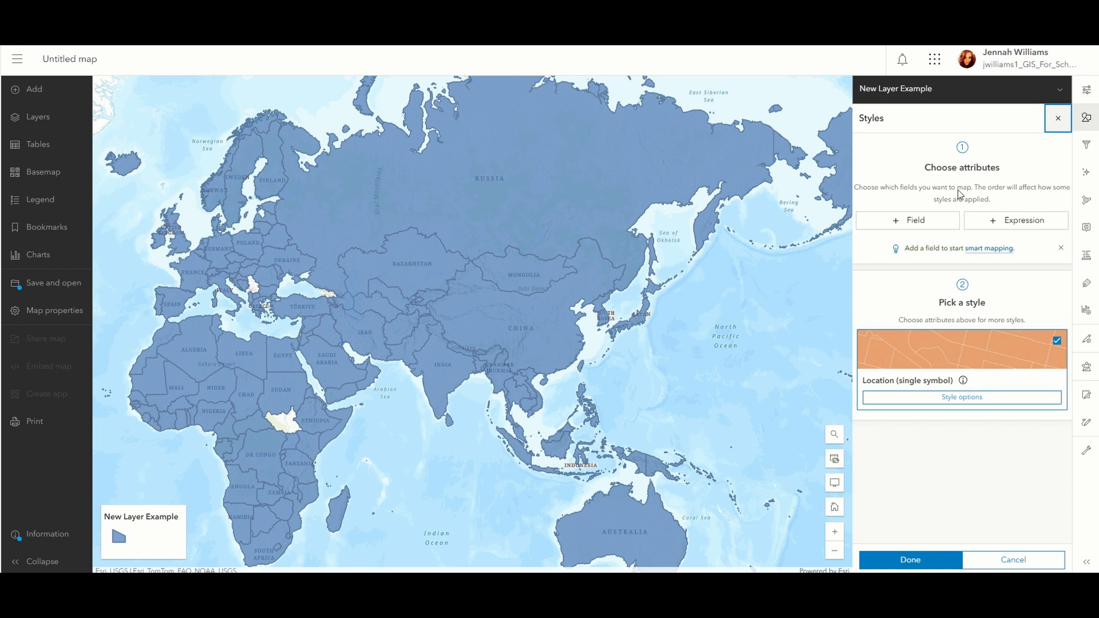
click(946, 224)
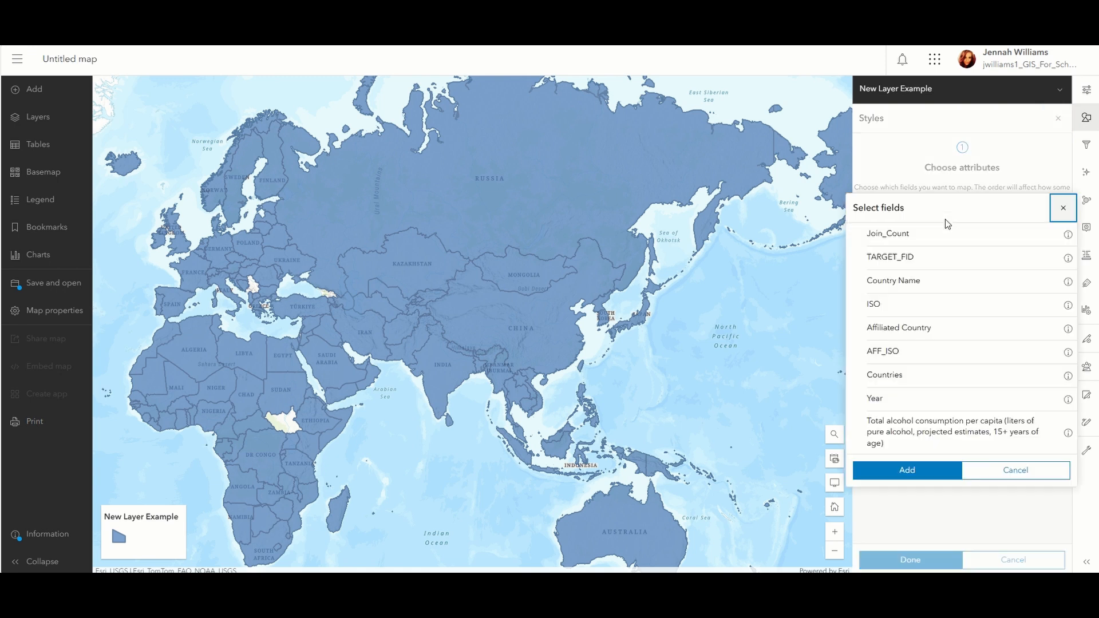
click(858, 433)
click(907, 471)
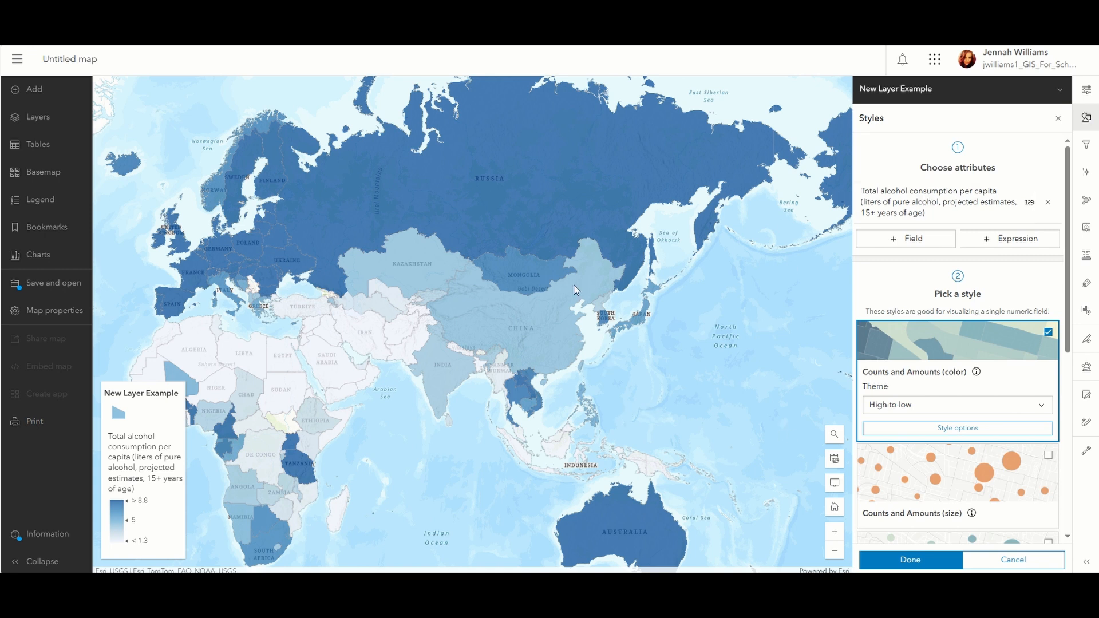
Change the Counts and Amounts (color) style to the light gray to dark red color ramp and finish styling the layer.
click(989, 429)
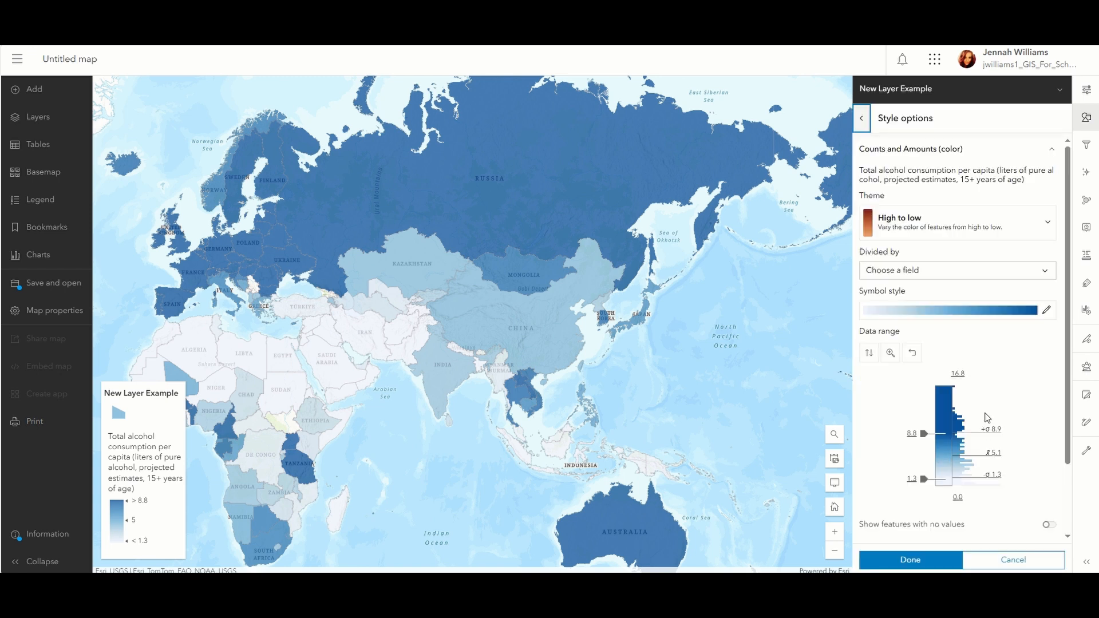
click(1047, 312)
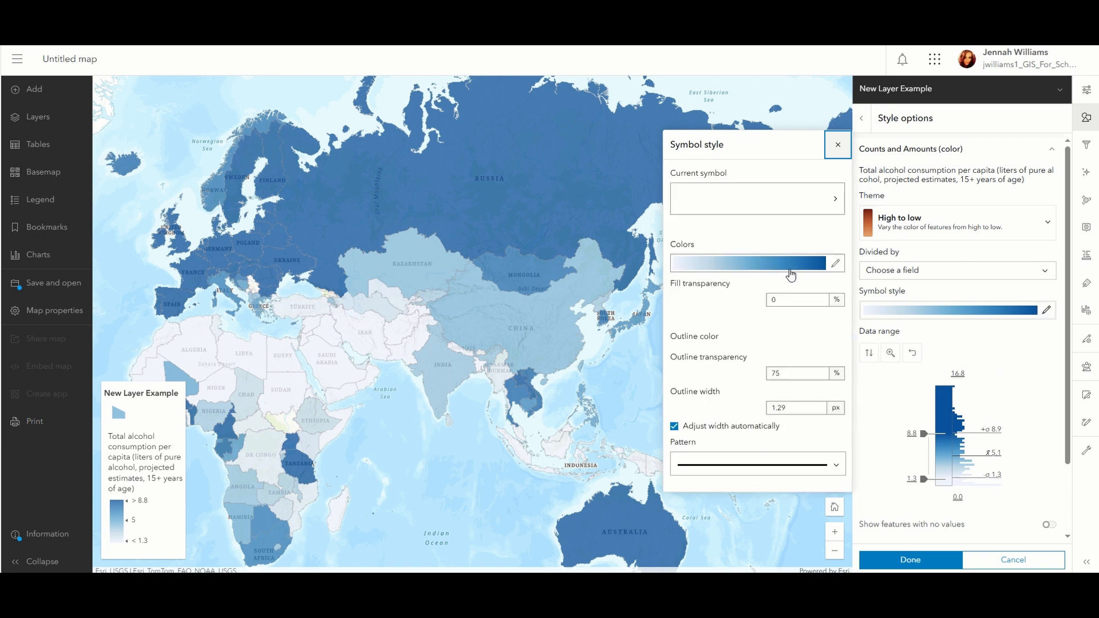
click(831, 263)
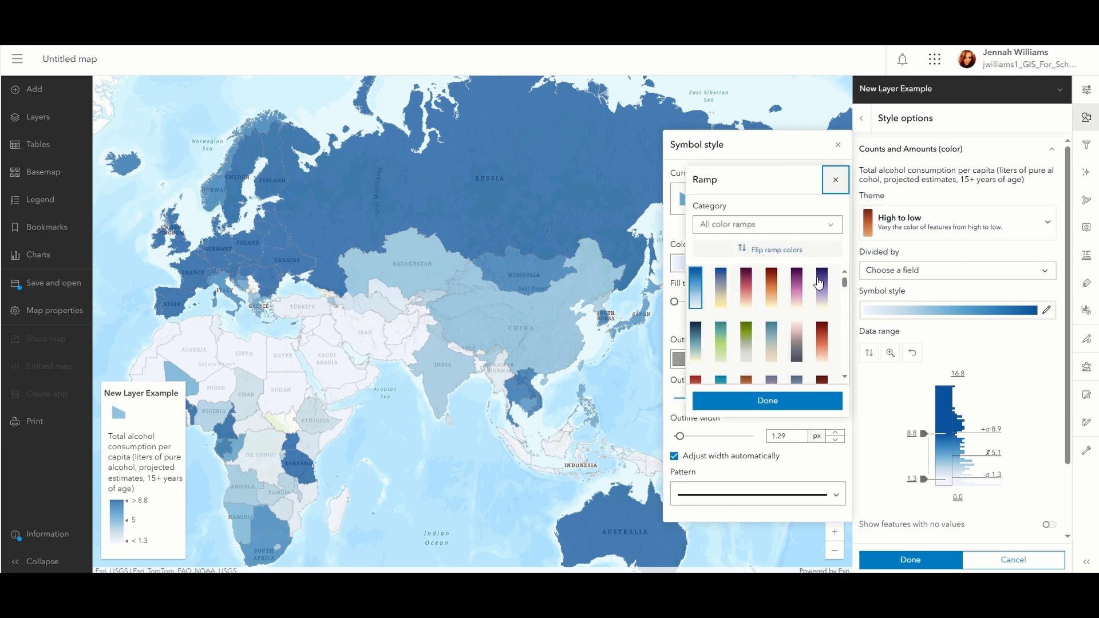
scroll(785, 307, down, 2)
click(772, 282)
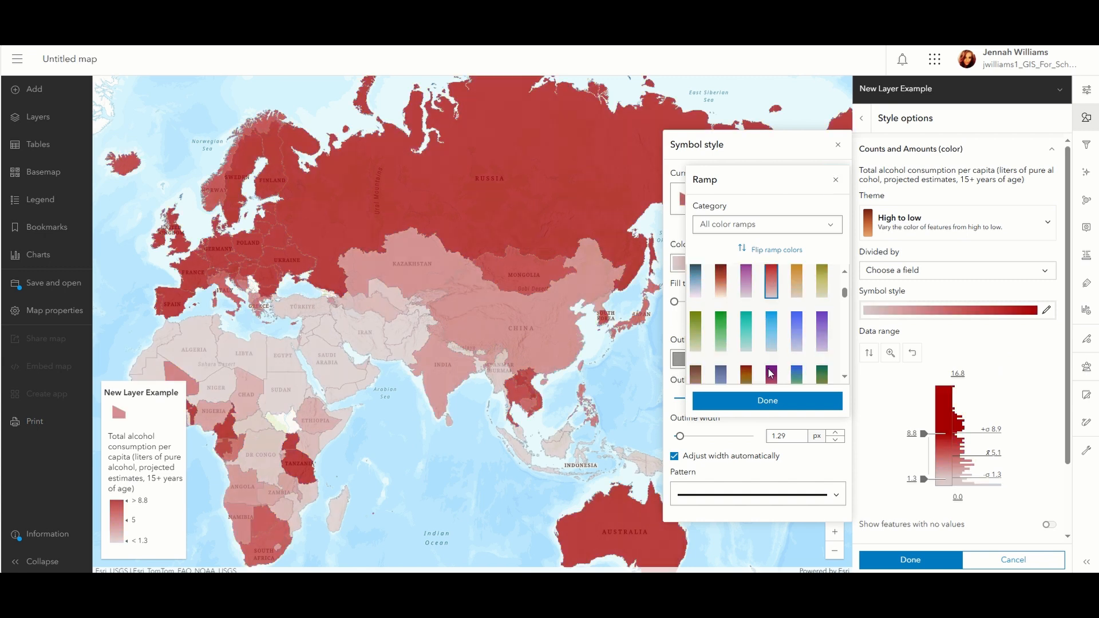
click(773, 401)
click(838, 145)
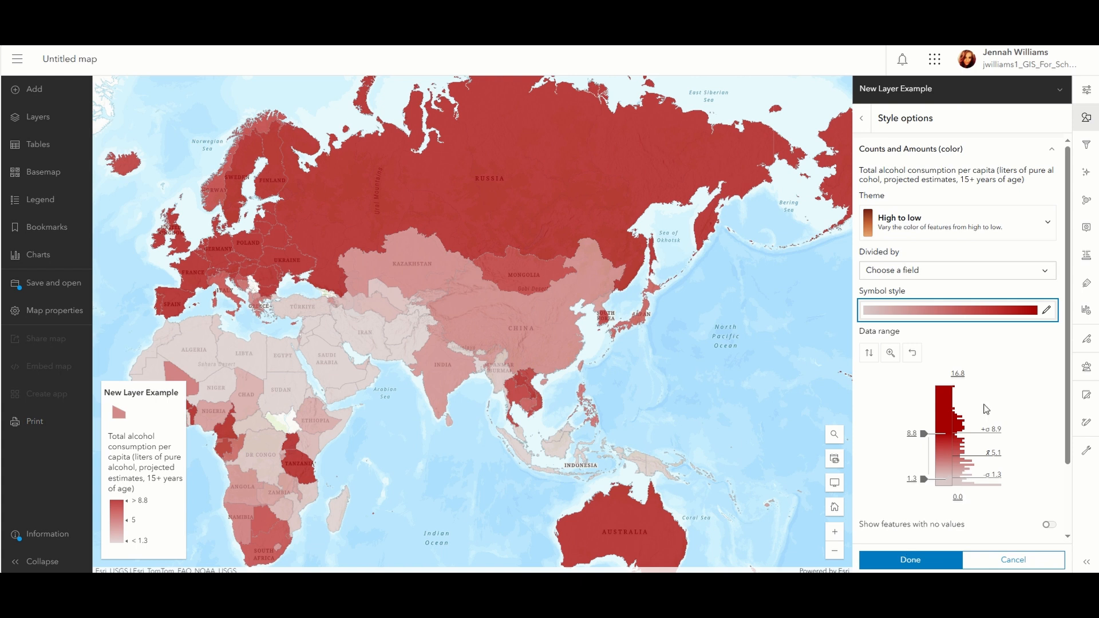
scroll(986, 408, down, 2)
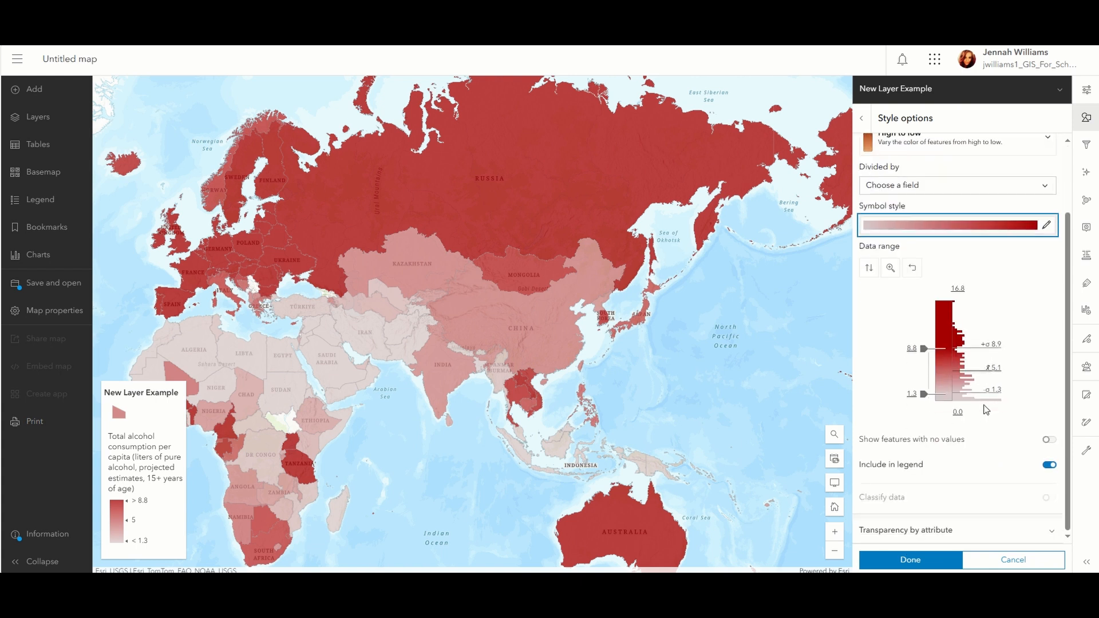
click(902, 566)
click(904, 565)
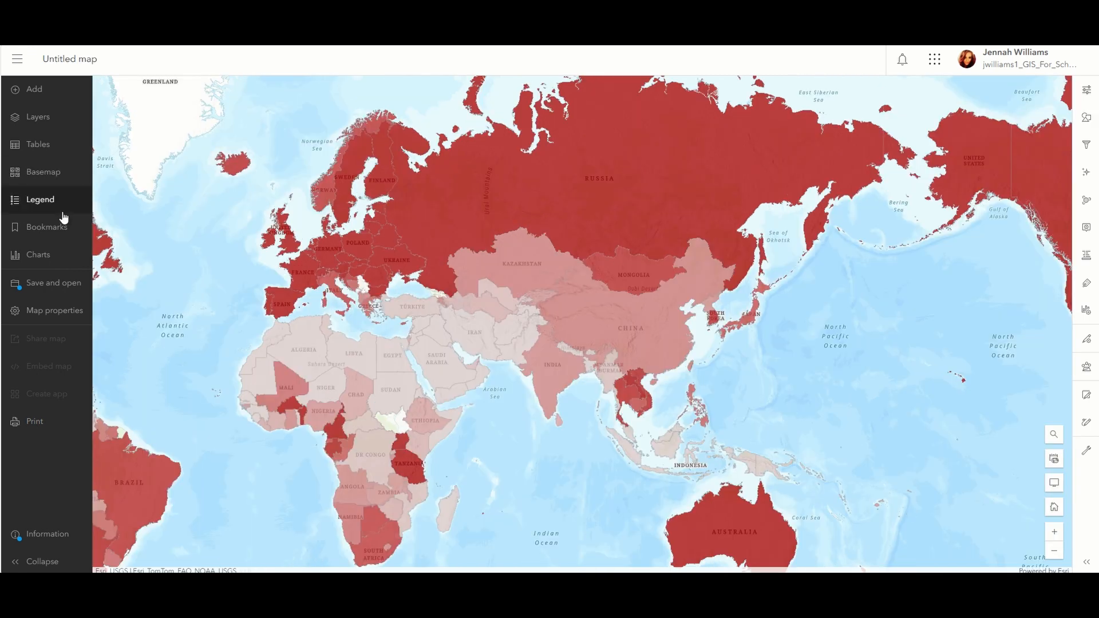
Review the map legend for the alcohol consumption color scale and compare it with the shaded countries.
click(43, 200)
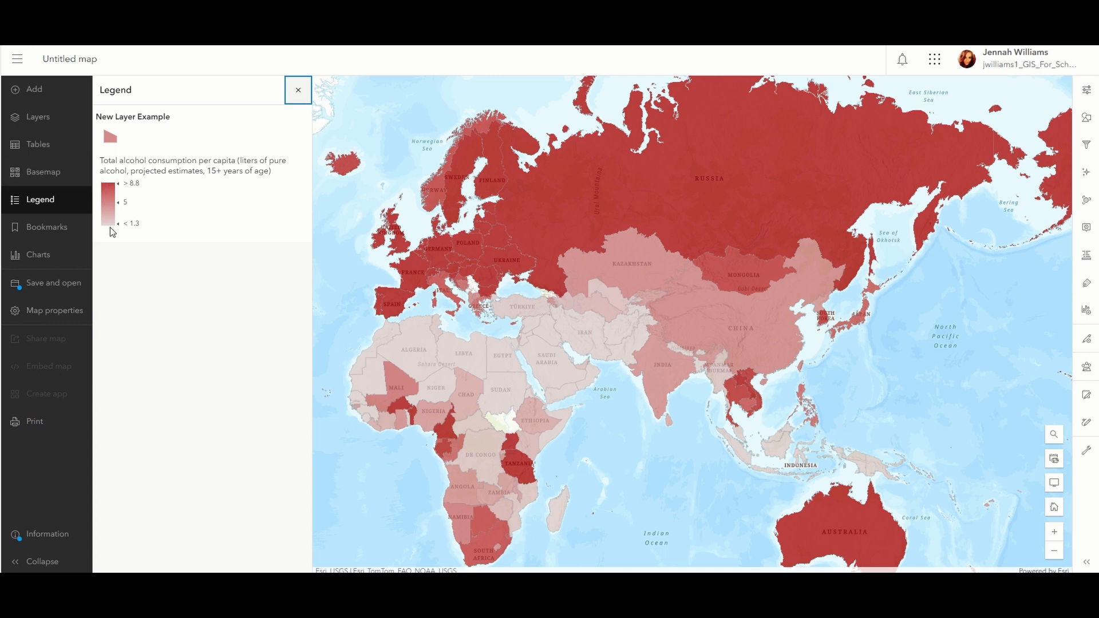
click(297, 94)
drag(367, 229, 366, 189)
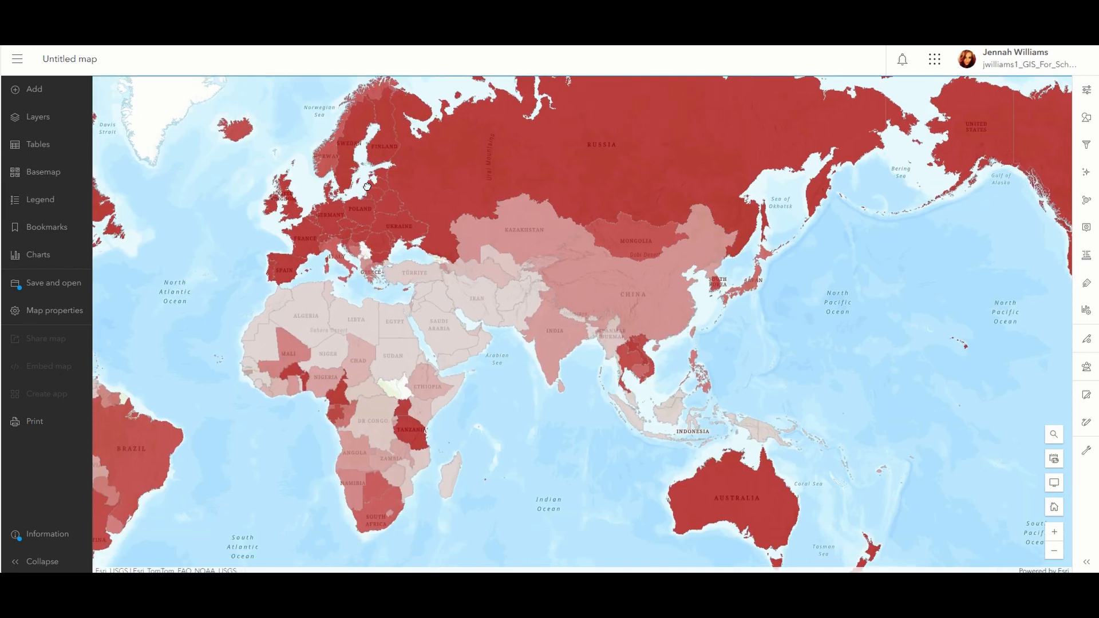